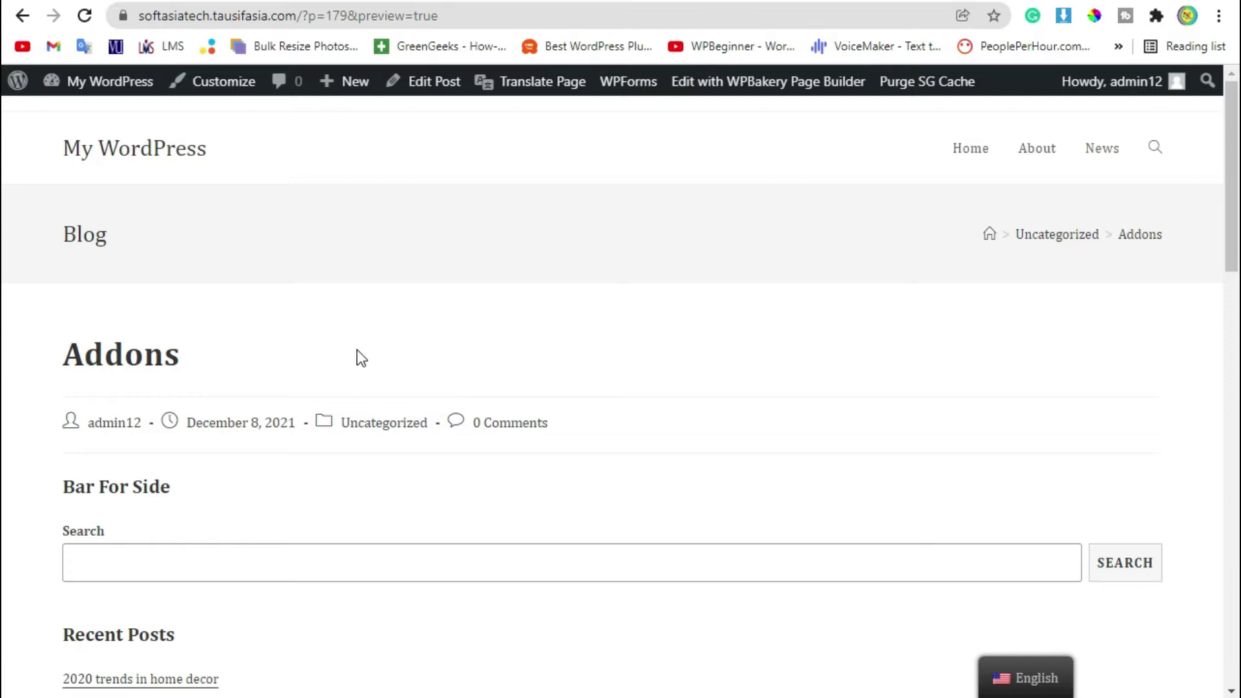
# Open the widget areas editor under Appearance > Widgets
pyautogui.scroll(-2, 362, 355)
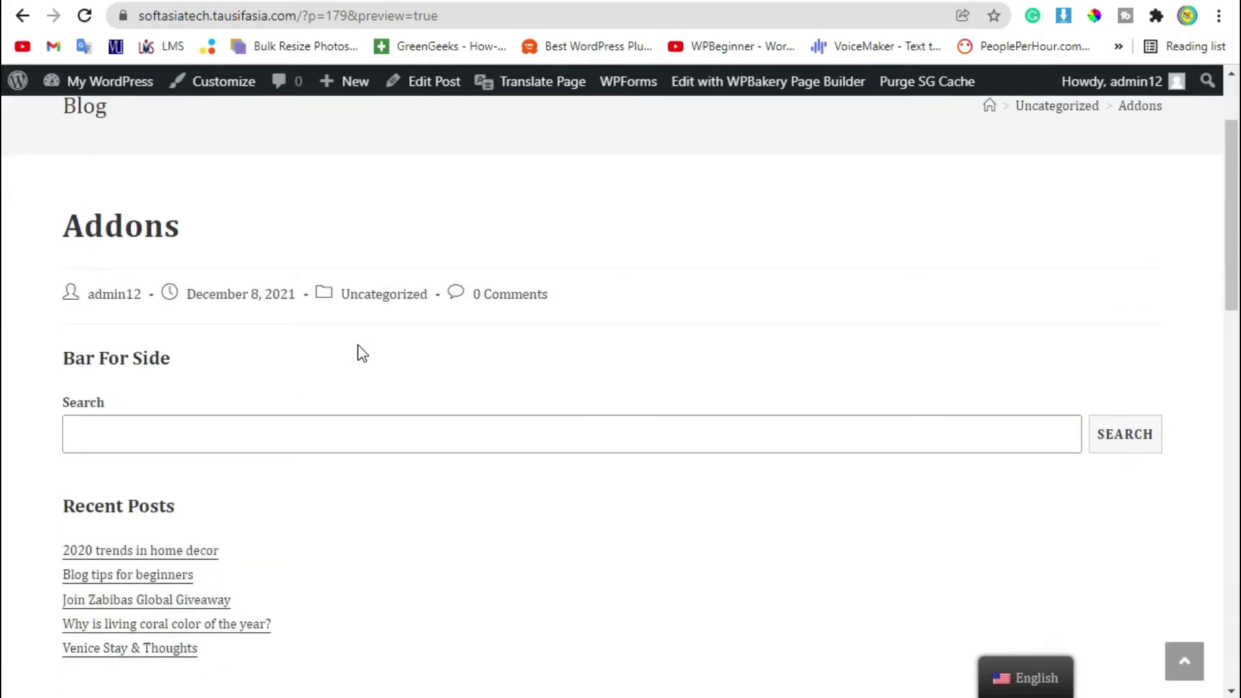
pyautogui.scroll(-2, 362, 354)
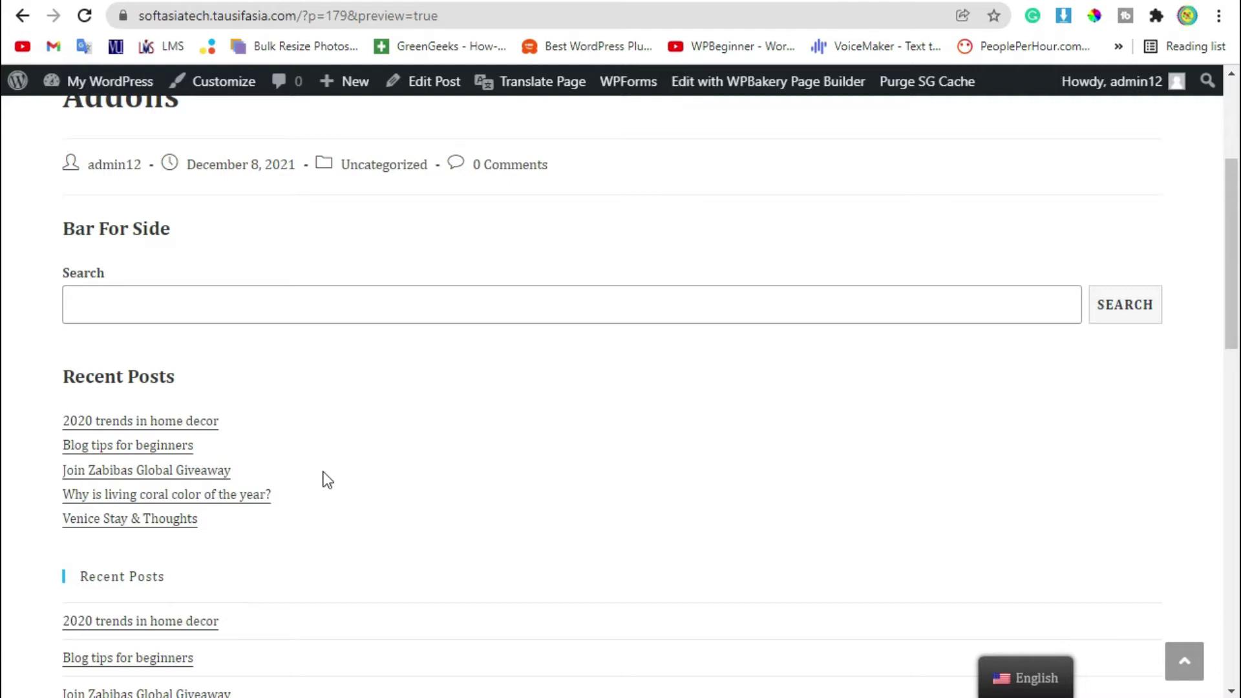
pyautogui.scroll(-4, 328, 480)
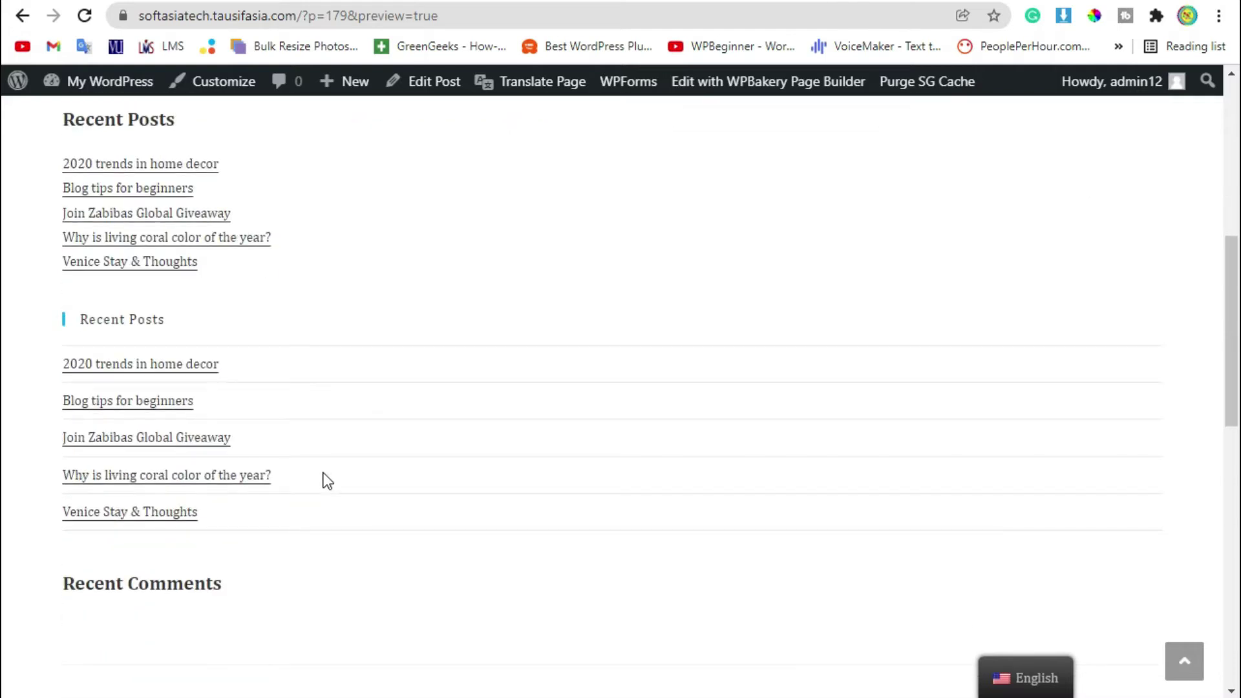
pyautogui.scroll(-4, 330, 499)
pyautogui.scroll(4, 356, 426)
pyautogui.scroll(2, 355, 430)
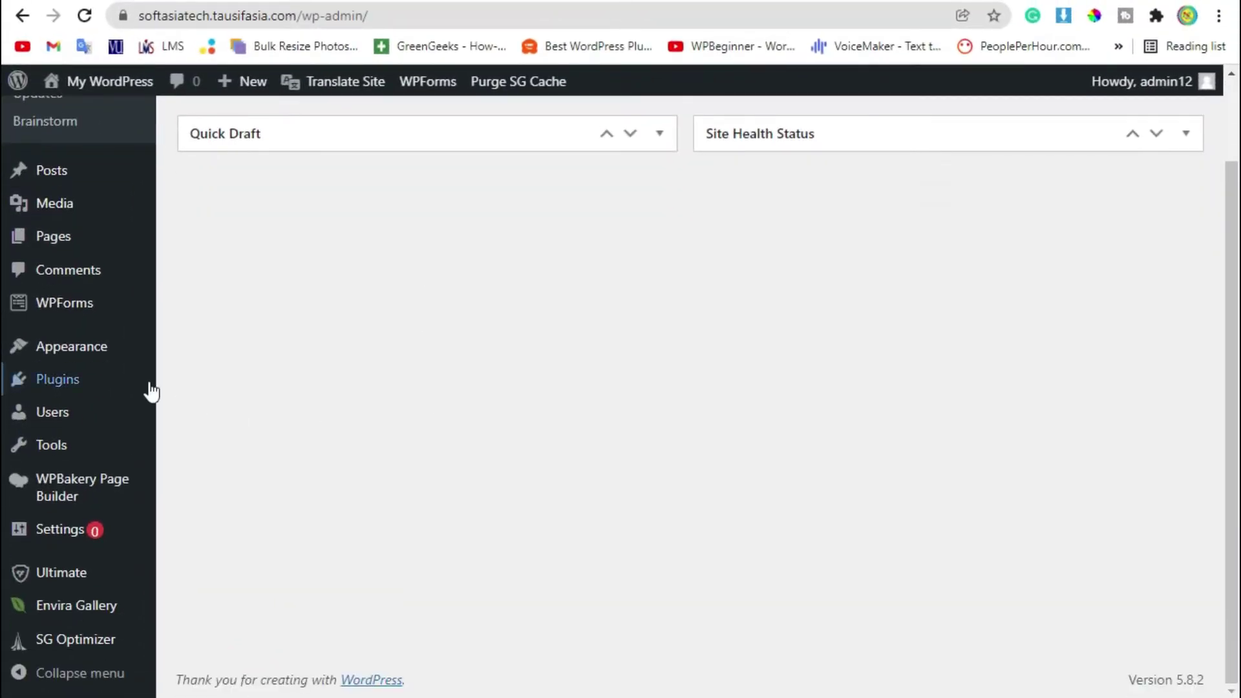
pyautogui.moveTo(55, 349)
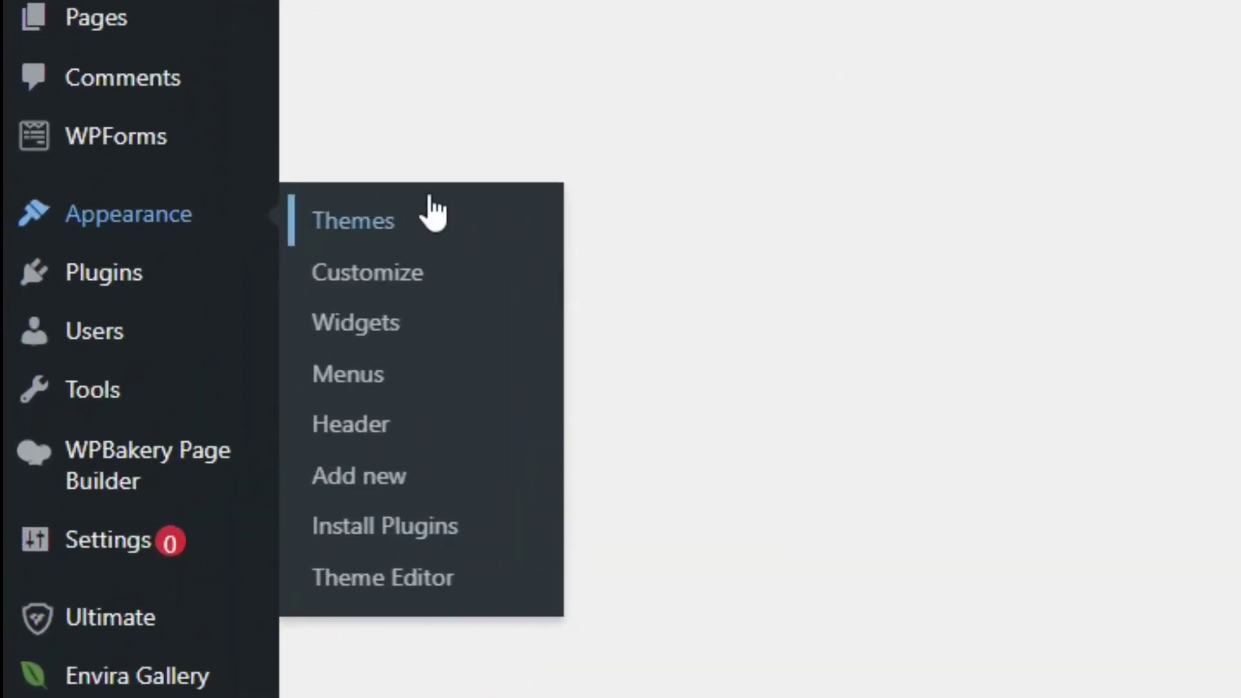
pyautogui.click(435, 330)
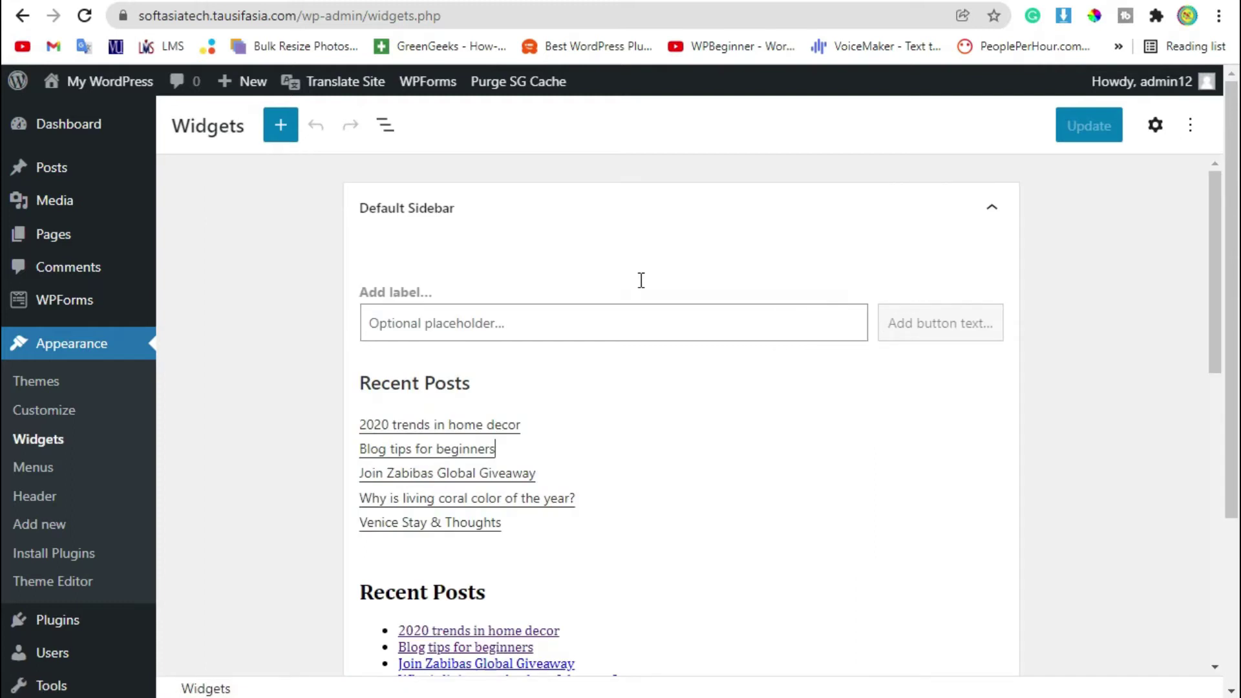
# Remove the Recent Comments heading block from the Default Sidebar
pyautogui.scroll(-4, 642, 280)
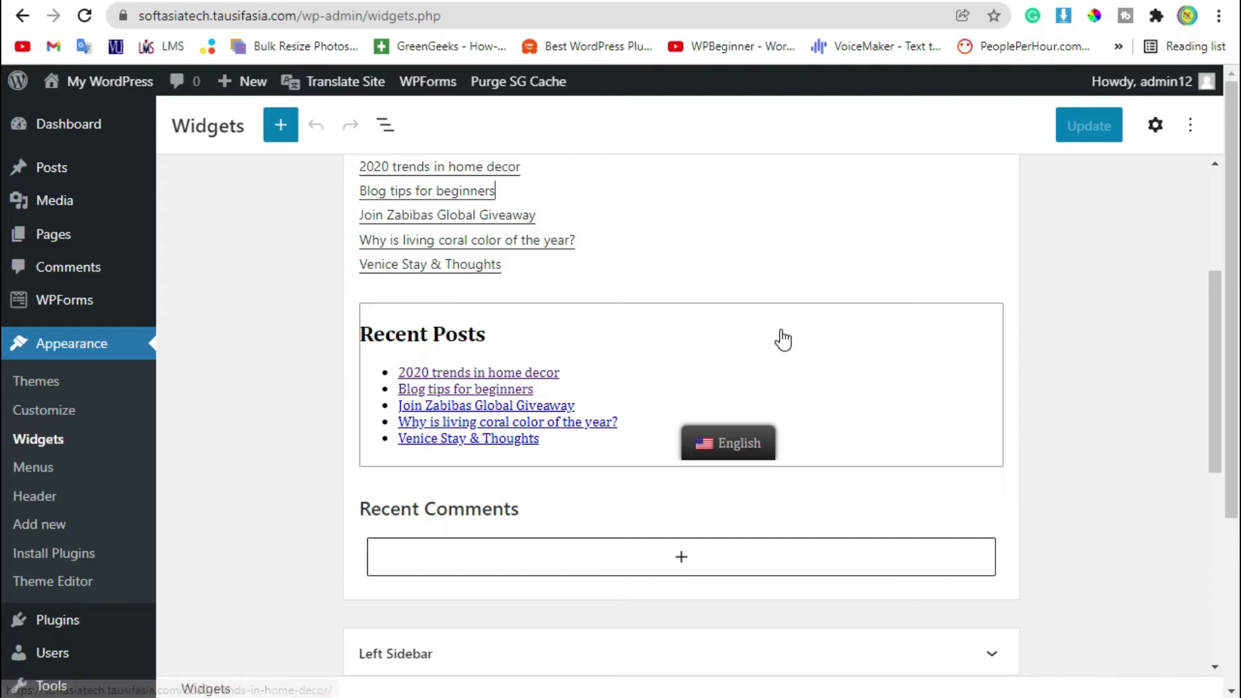
pyautogui.click(595, 505)
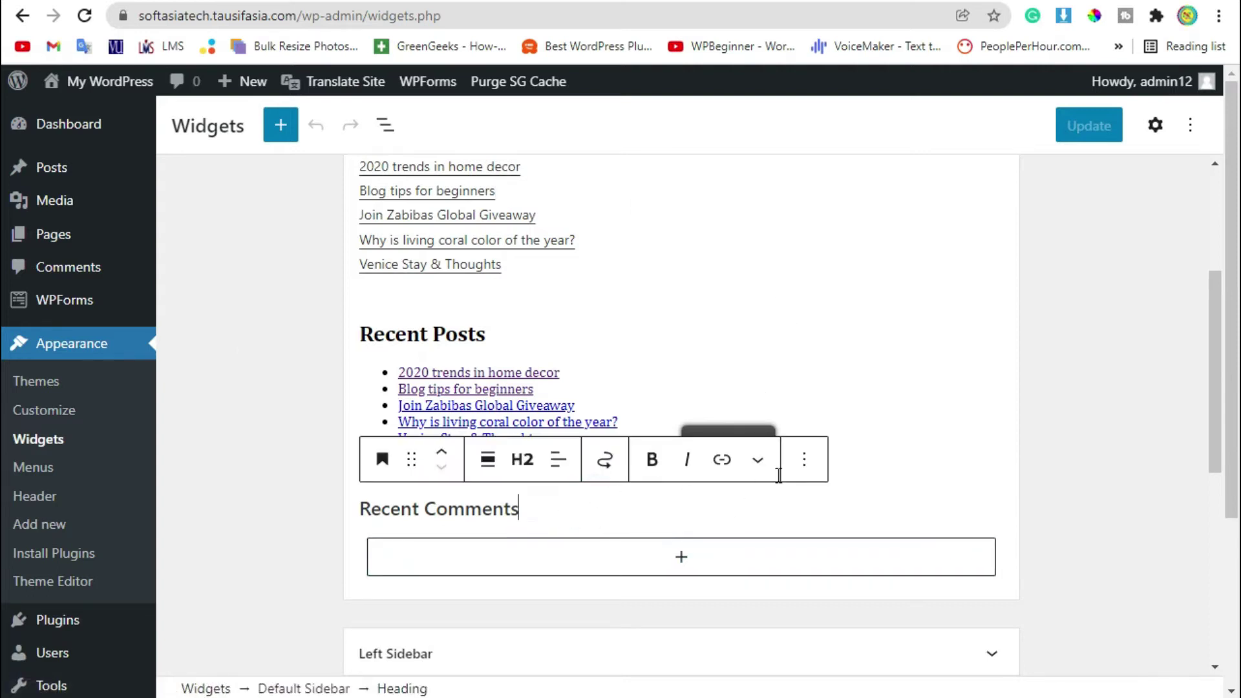
pyautogui.click(819, 460)
pyautogui.click(834, 395)
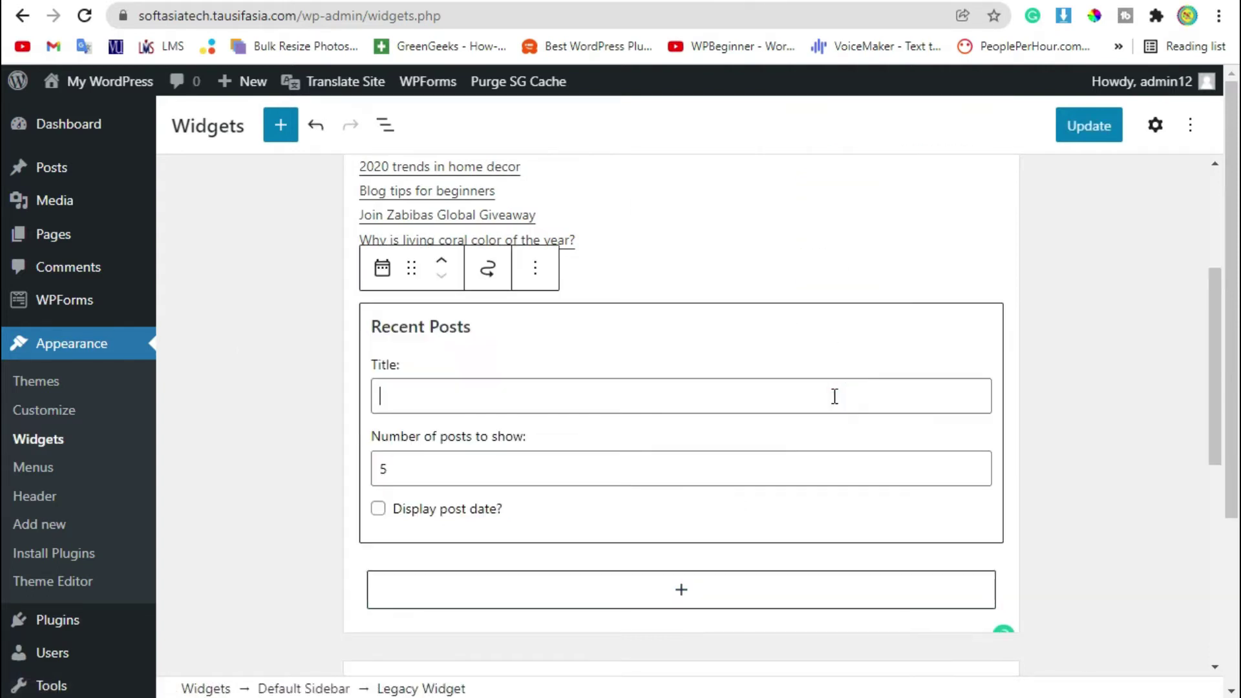
# Check the Search and Latest Posts widgets, then select the empty spot at the sidebar's end
pyautogui.scroll(4, 588, 517)
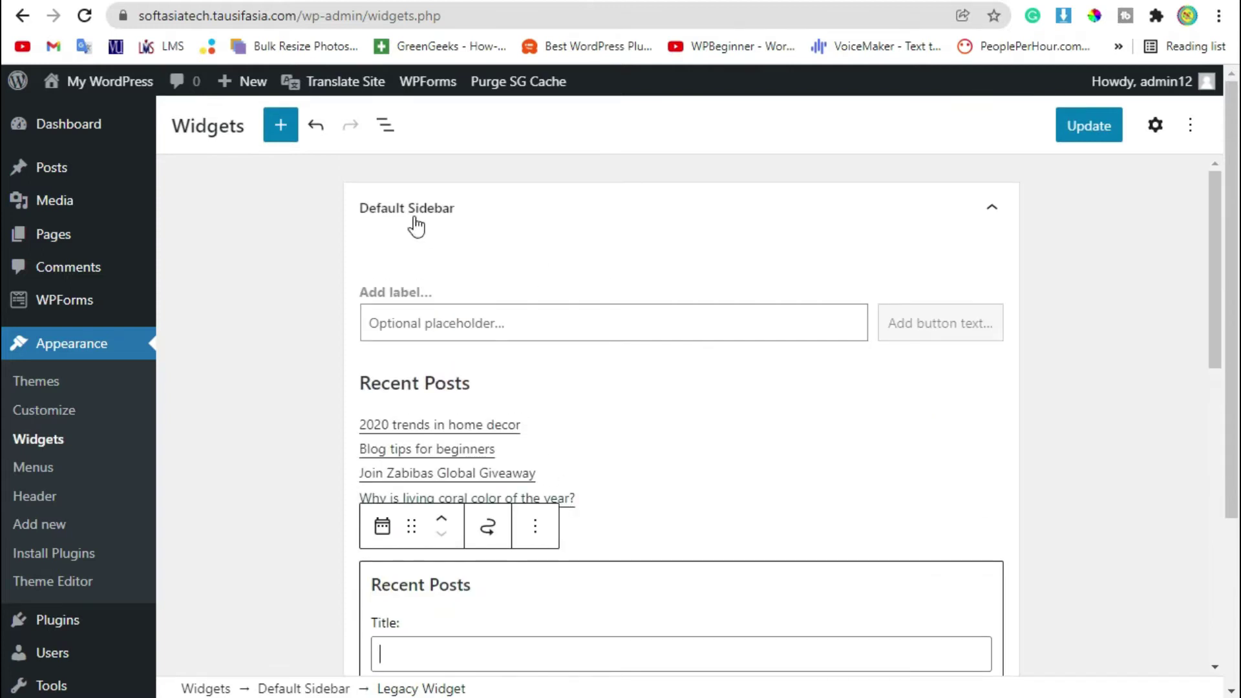
pyautogui.click(846, 319)
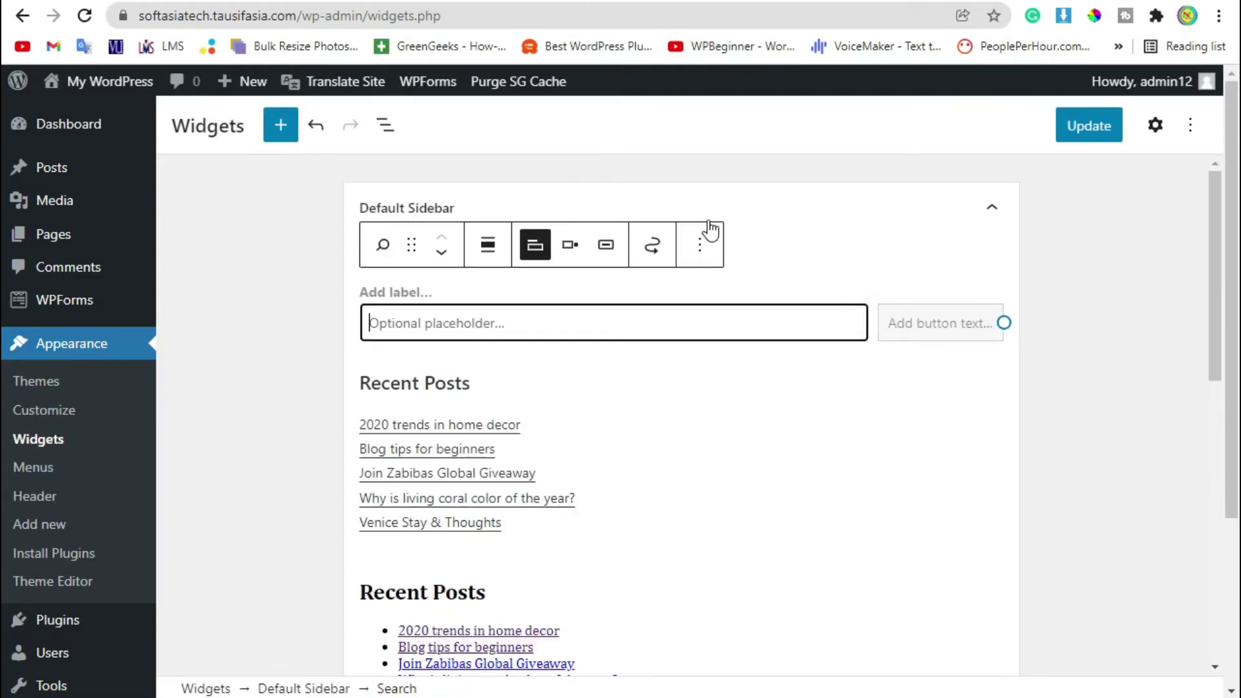
pyautogui.click(703, 242)
pyautogui.click(983, 444)
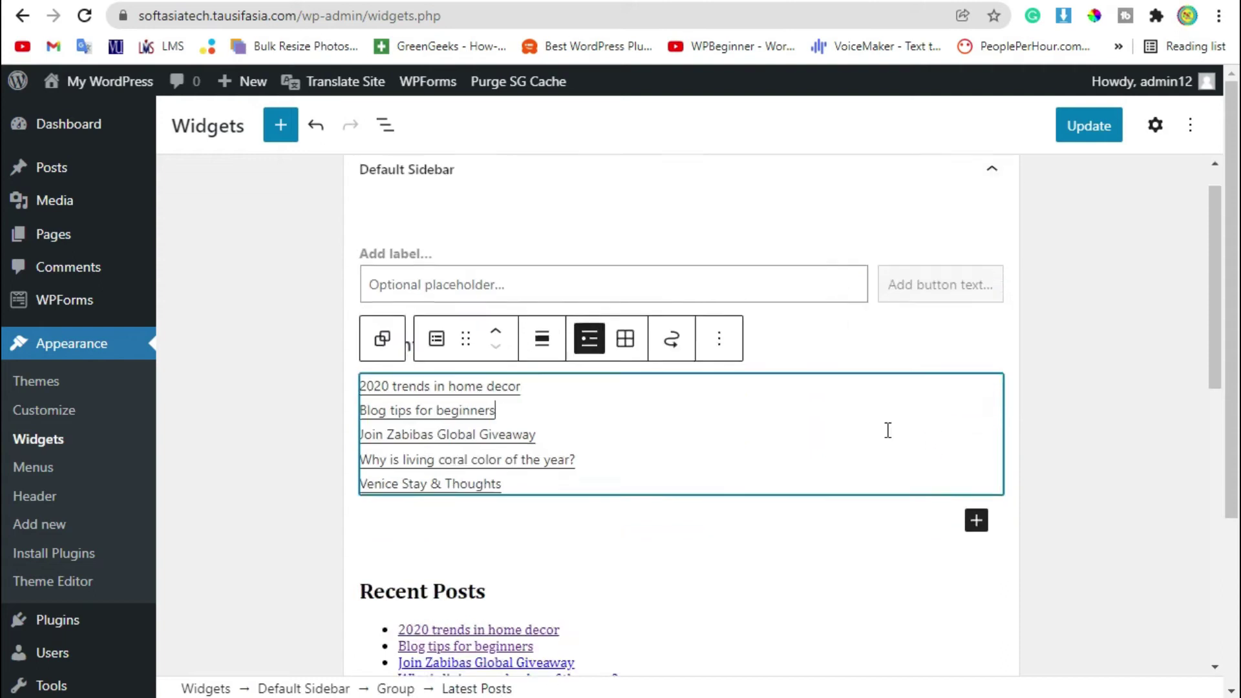
pyautogui.scroll(-4, 888, 431)
pyautogui.click(691, 426)
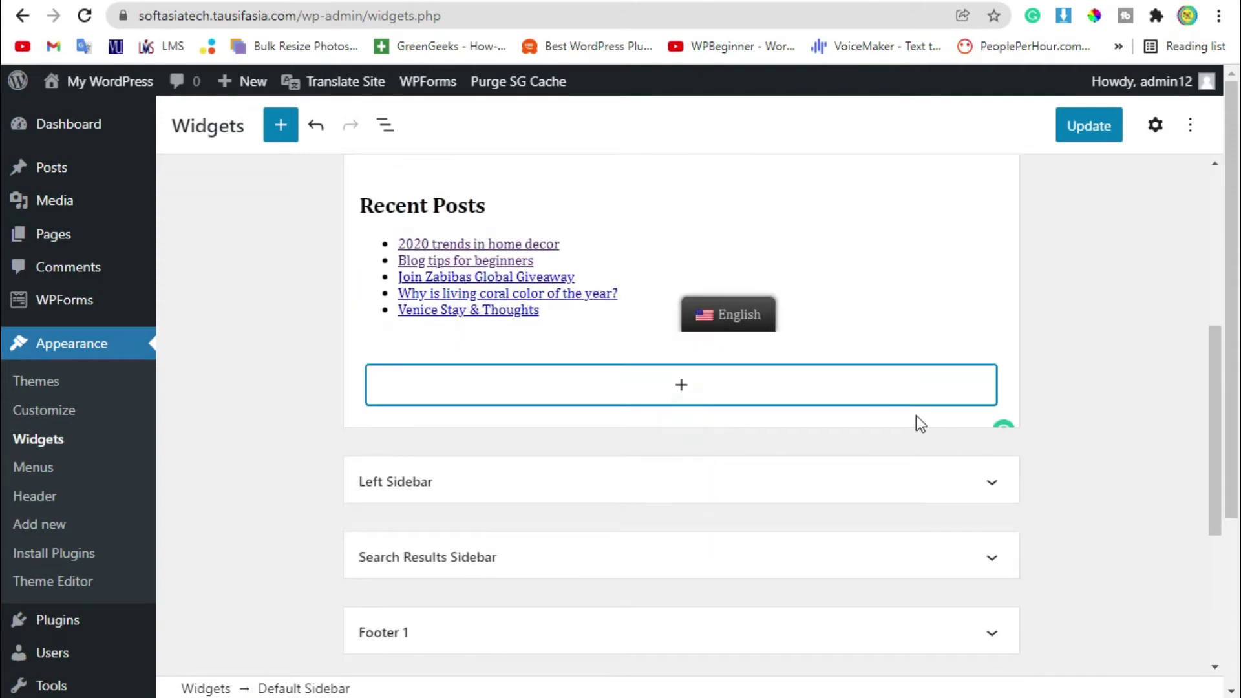
# Add a Contact Form block to the end of the Default Sidebar
pyautogui.click(683, 387)
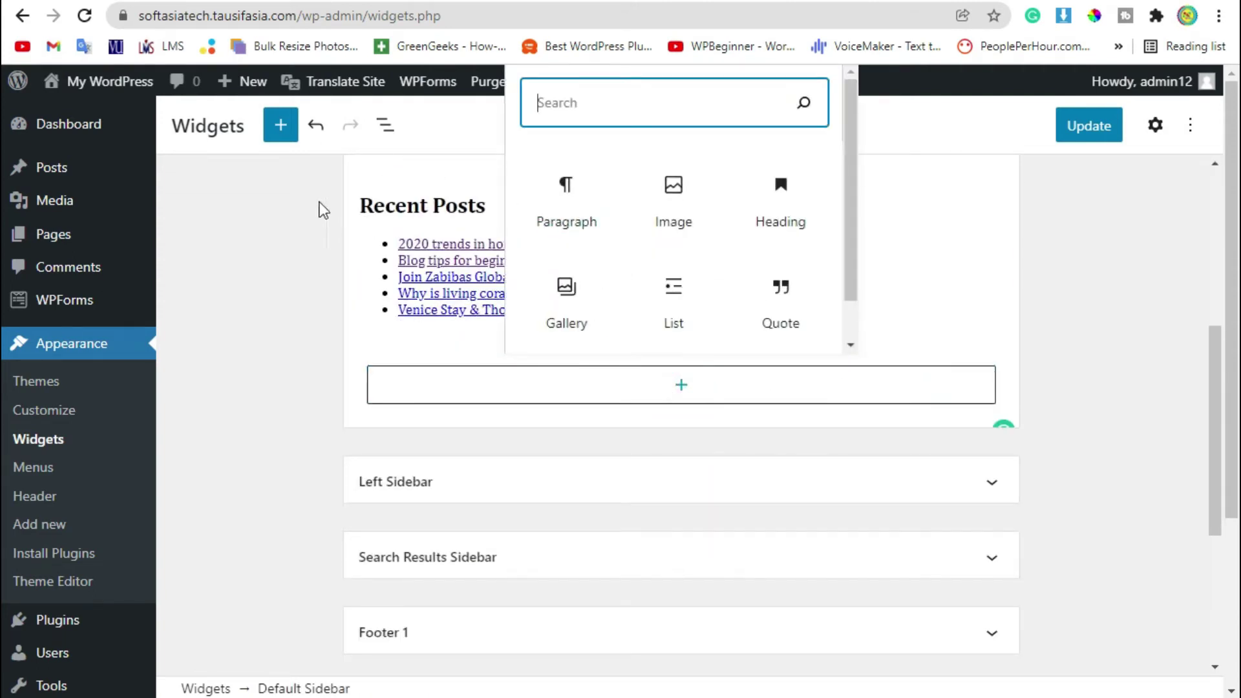
pyautogui.click(280, 127)
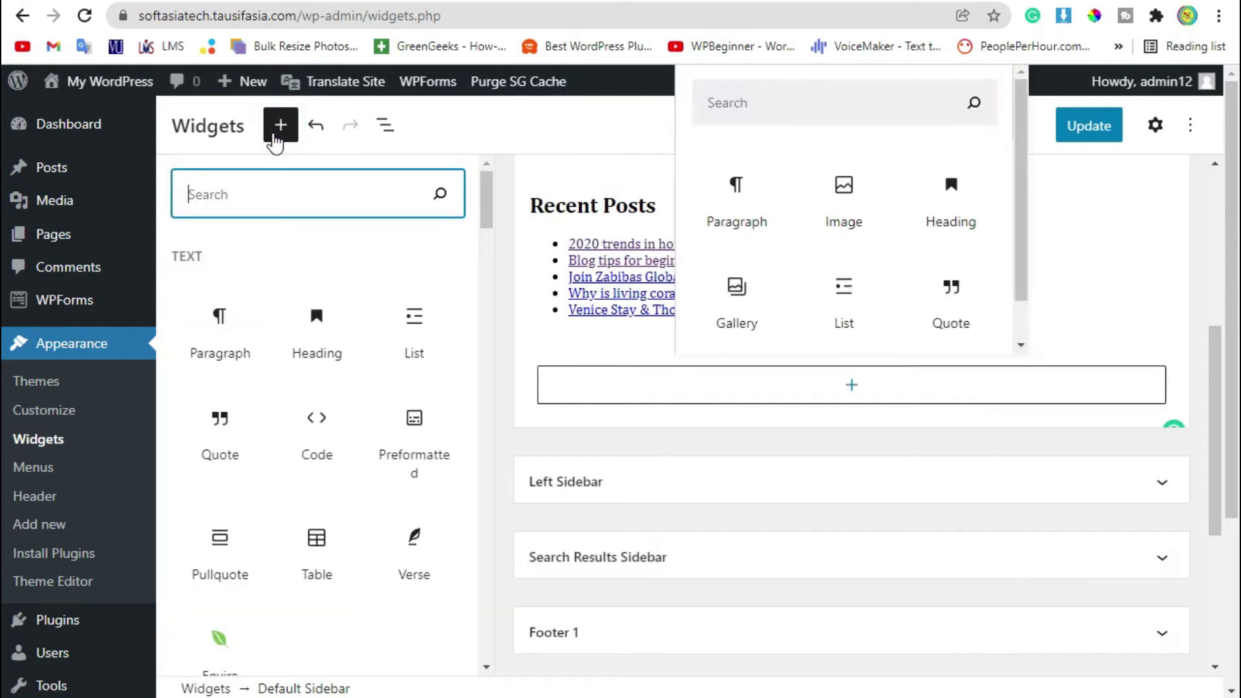
pyautogui.scroll(-4, 294, 481)
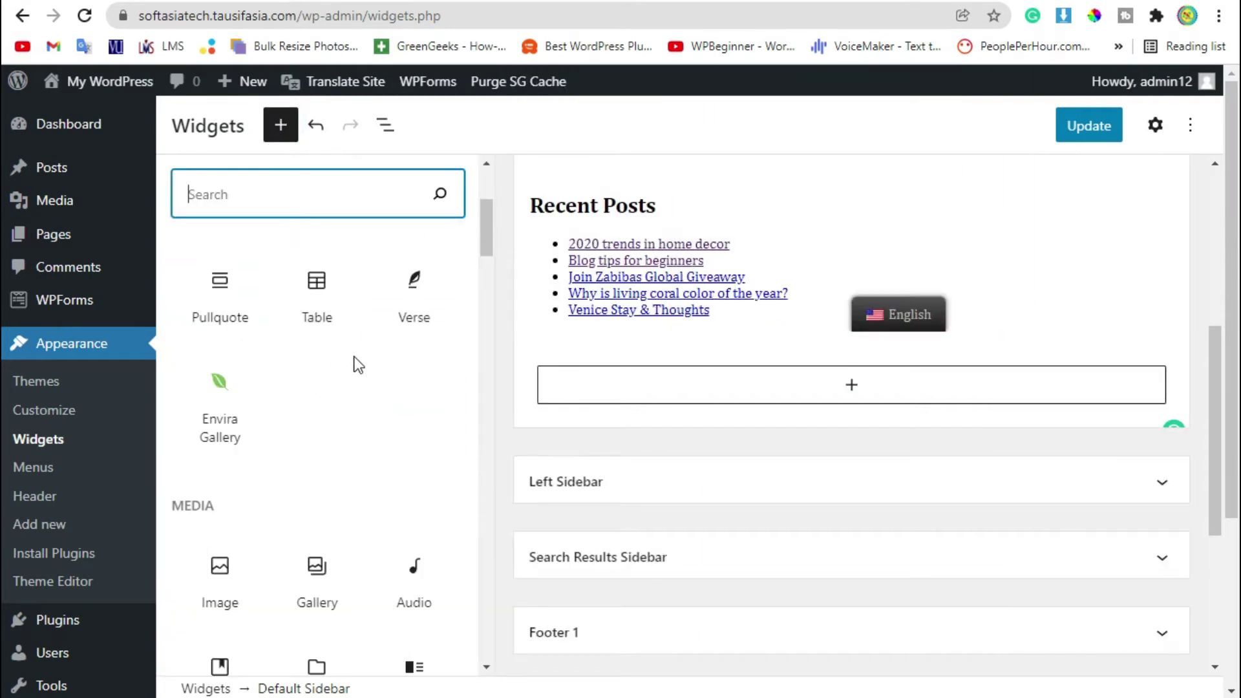
pyautogui.scroll(-10, 358, 365)
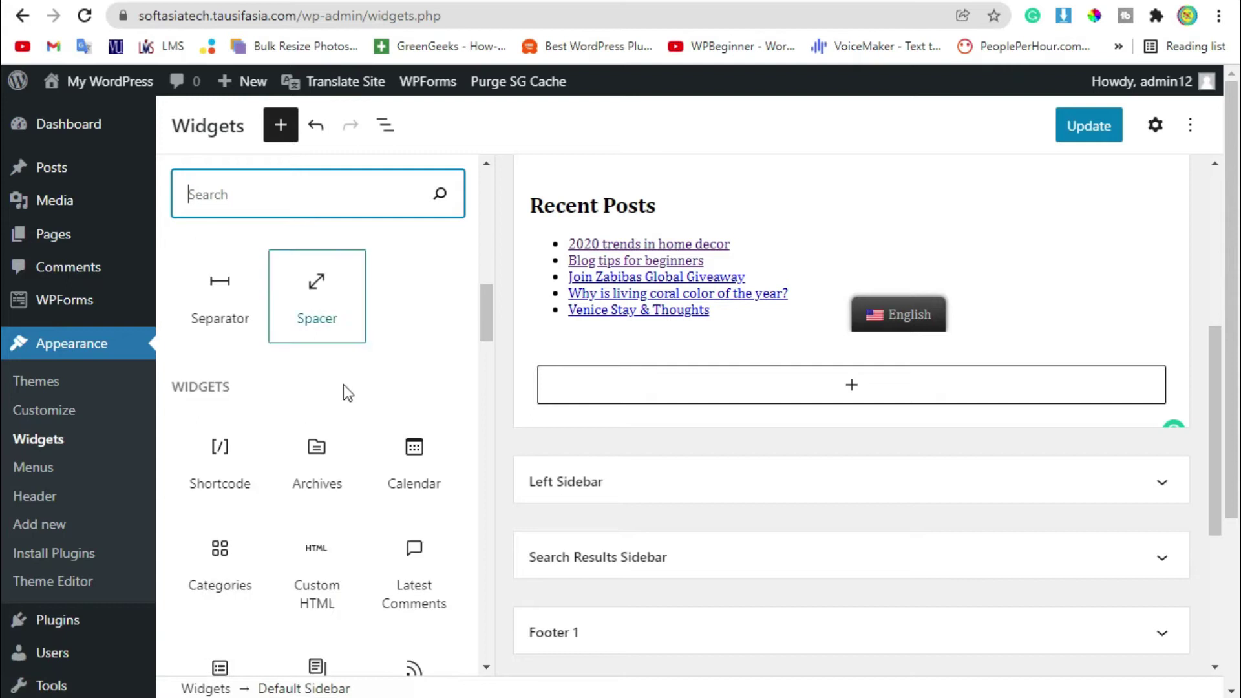
pyautogui.scroll(-15, 343, 393)
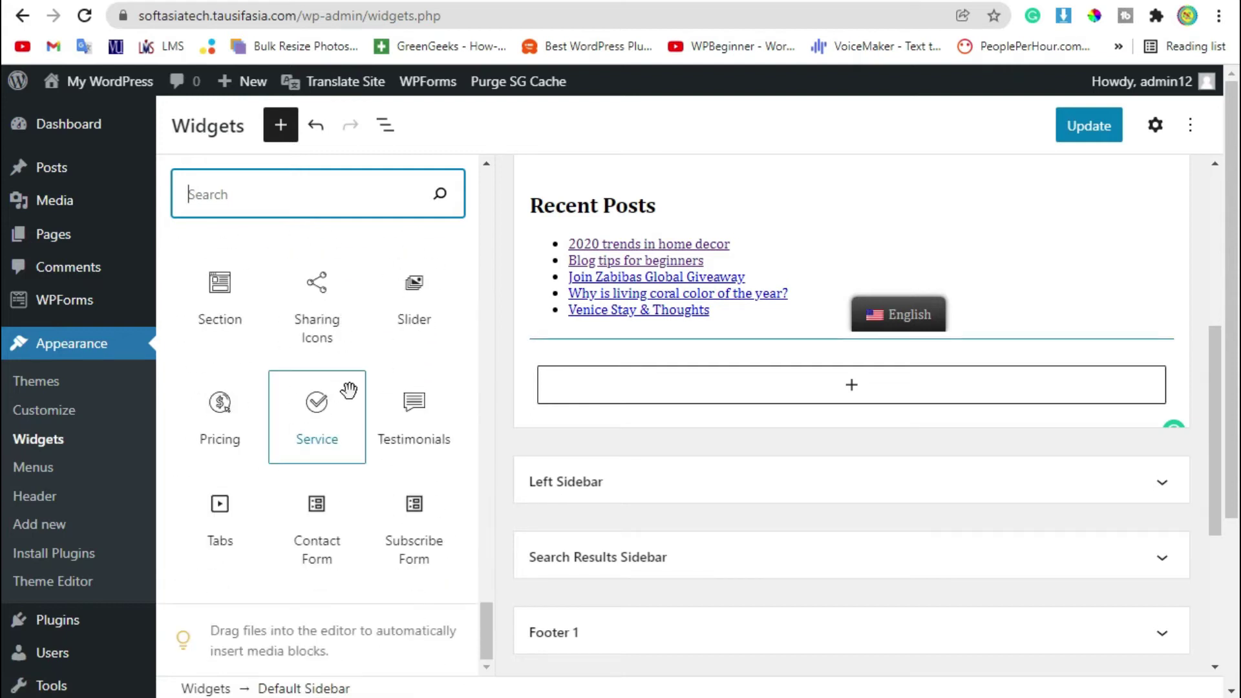
pyautogui.click(318, 546)
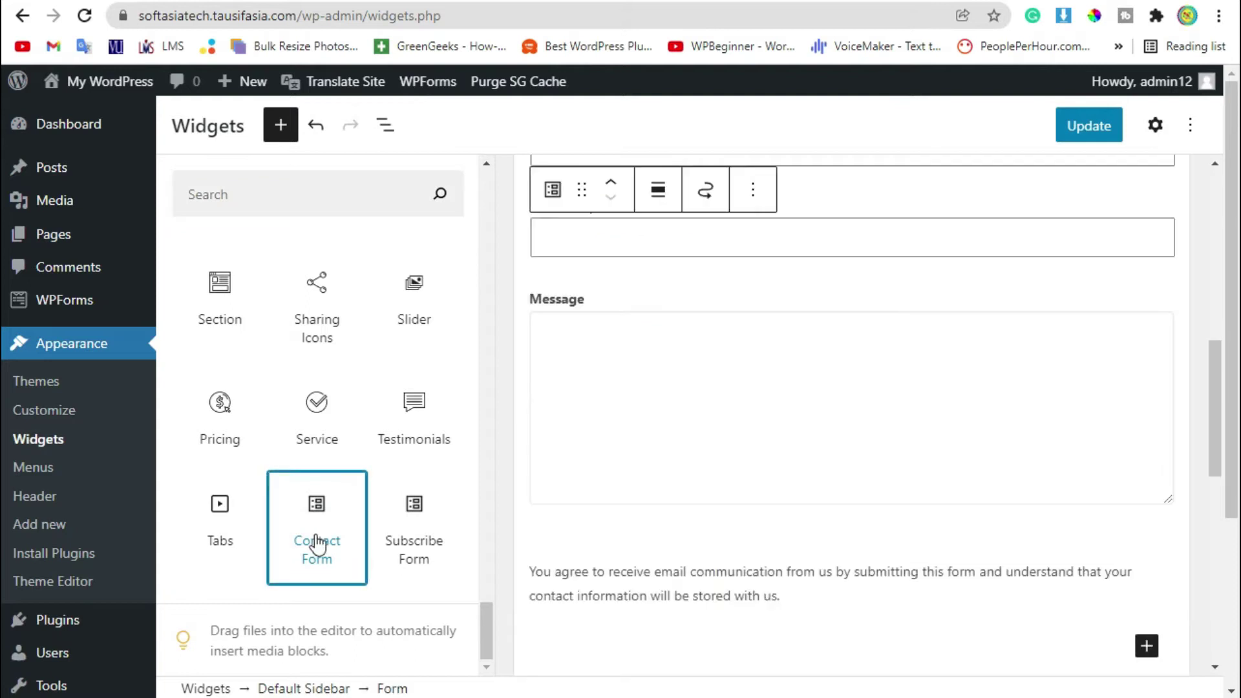
# Open the full block library below the contact form and scroll to find the Image block
pyautogui.click(69, 236)
pyautogui.scroll(4, 725, 349)
pyautogui.click(679, 396)
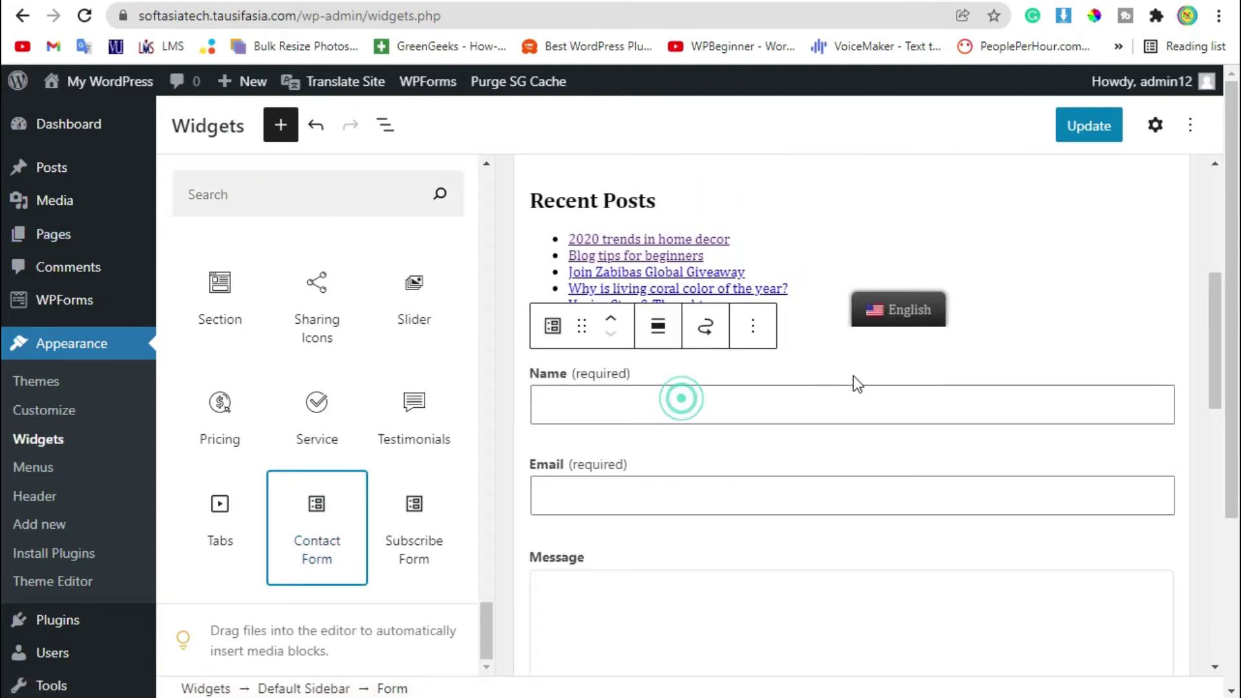
pyautogui.scroll(-10, 673, 360)
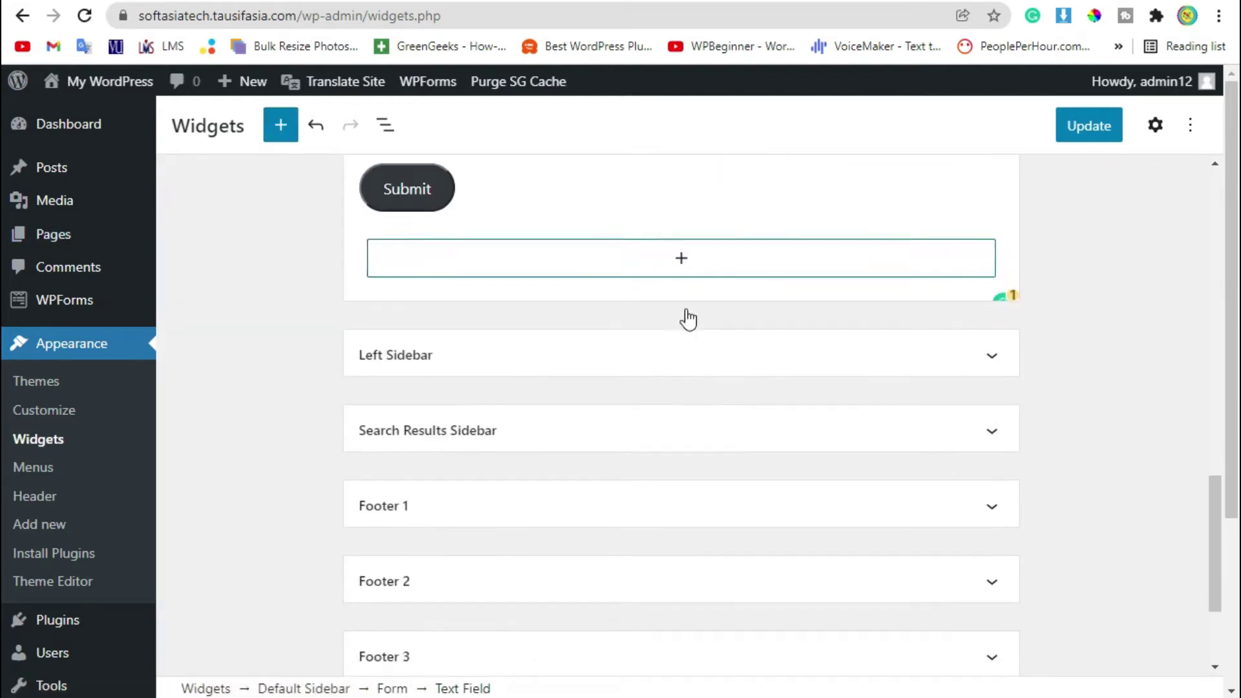
pyautogui.click(689, 262)
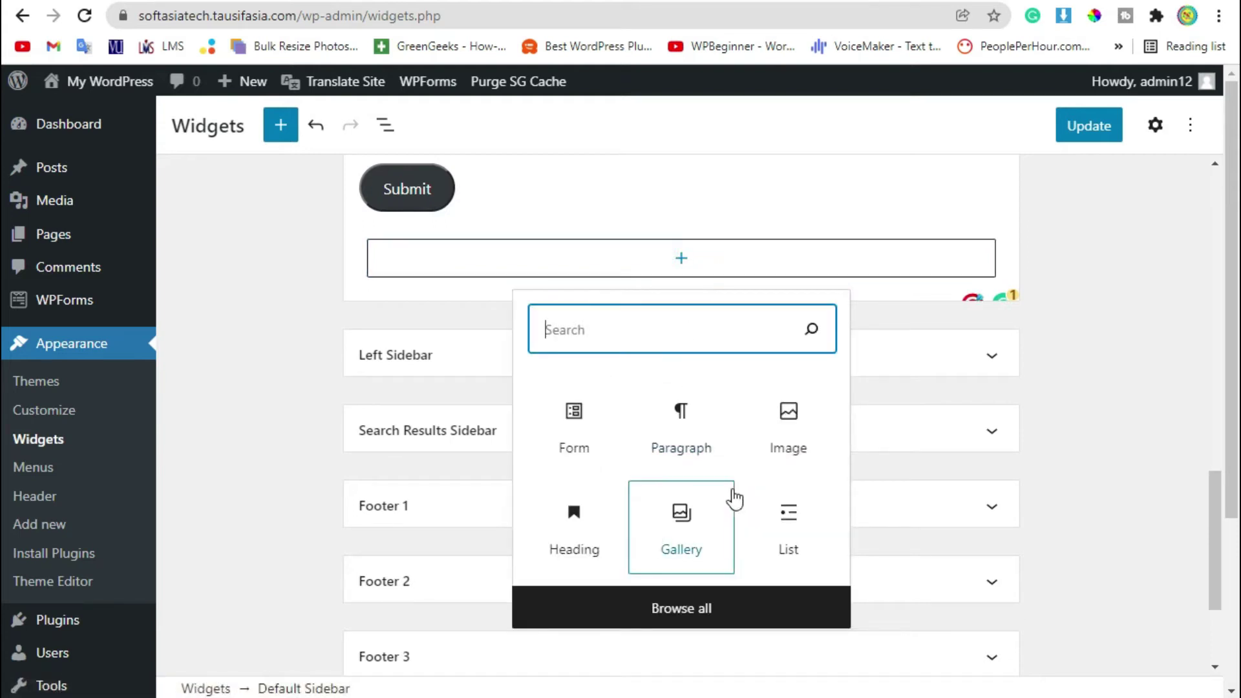
pyautogui.click(676, 605)
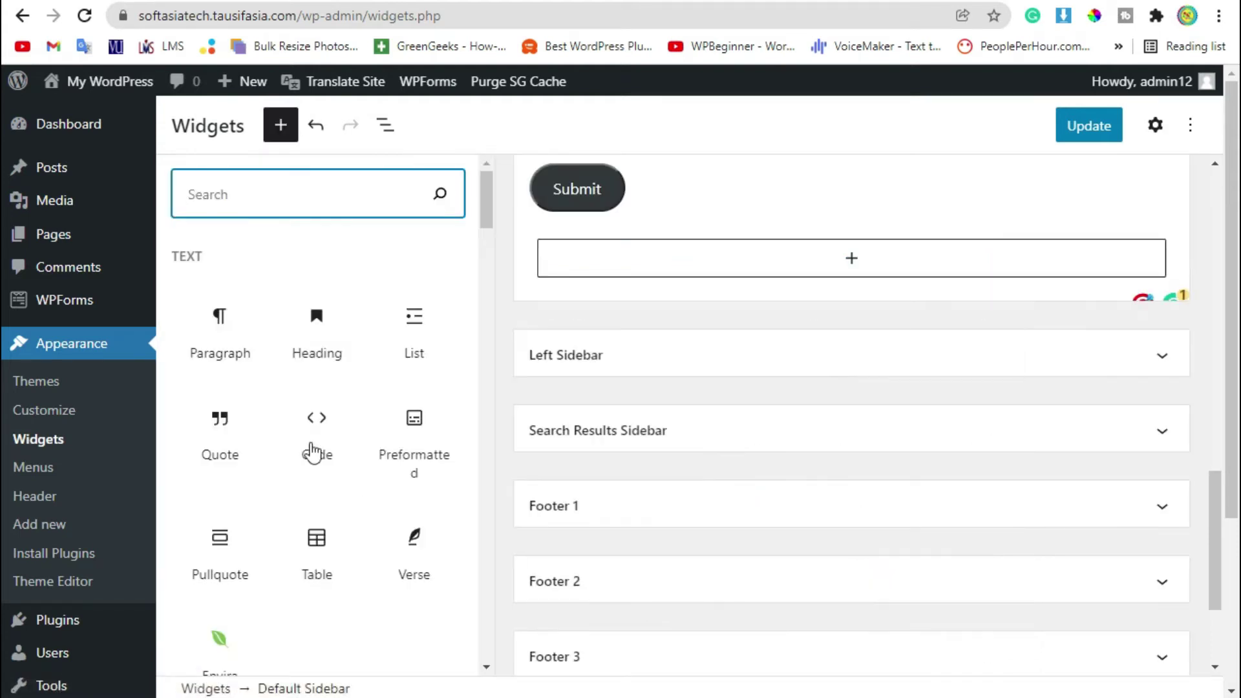
pyautogui.scroll(-2, 388, 391)
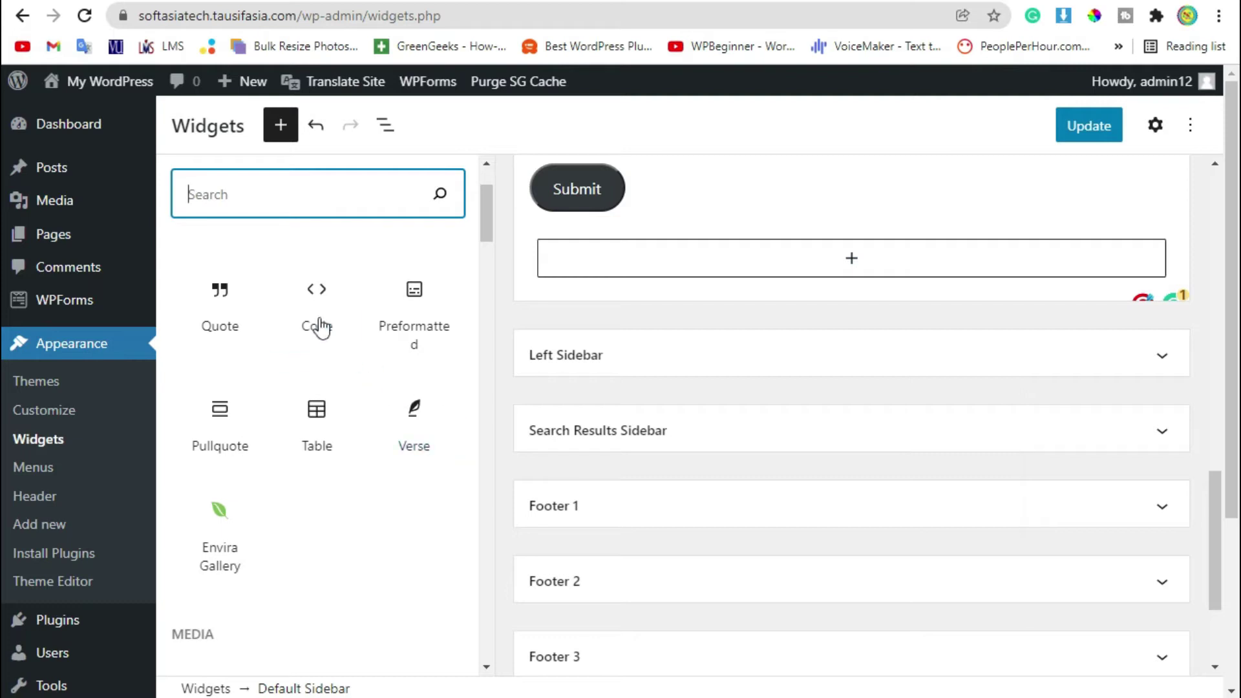
pyautogui.scroll(-6, 388, 414)
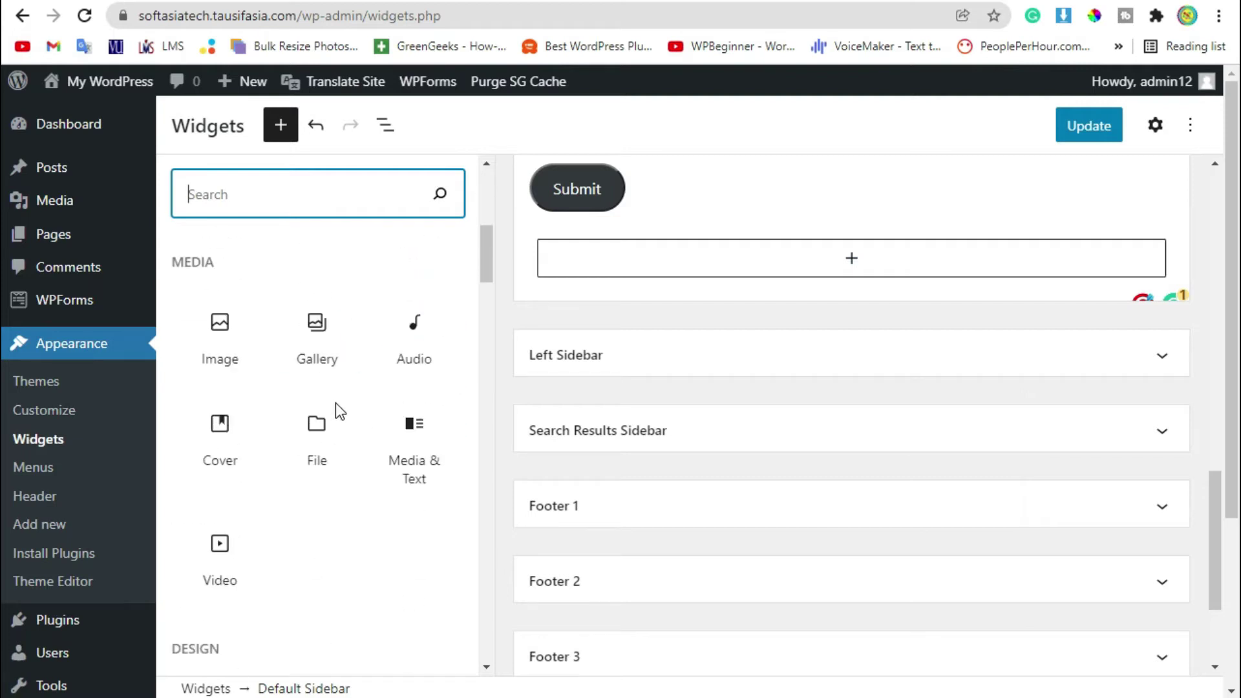
# Insert an Image block using the dome photo neve-minimal-blogger-05-1.jpg, captioned 'Dome'
pyautogui.click(222, 322)
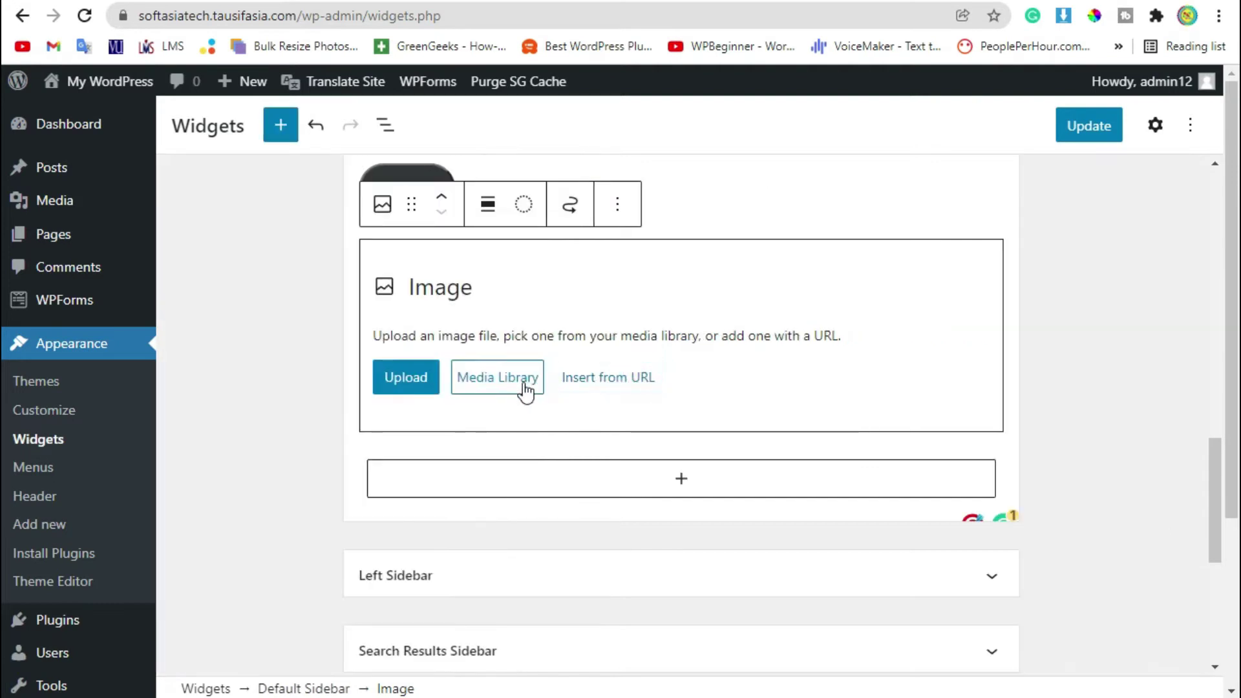
pyautogui.click(524, 387)
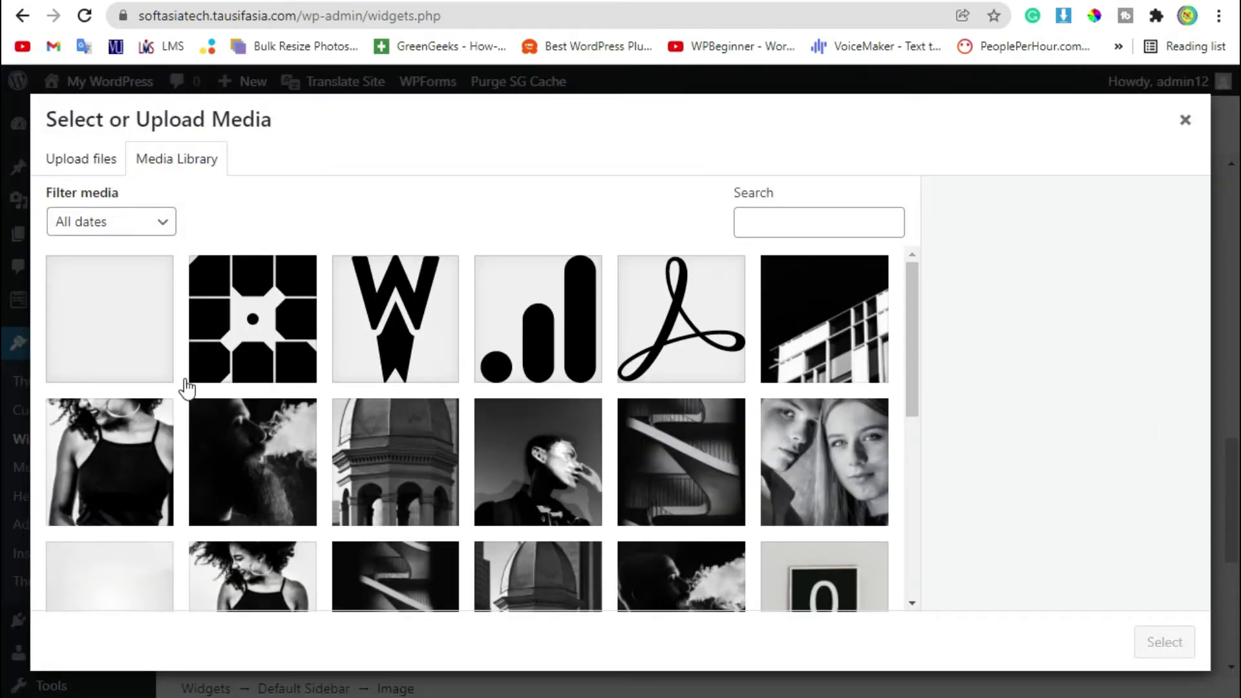
pyautogui.click(396, 465)
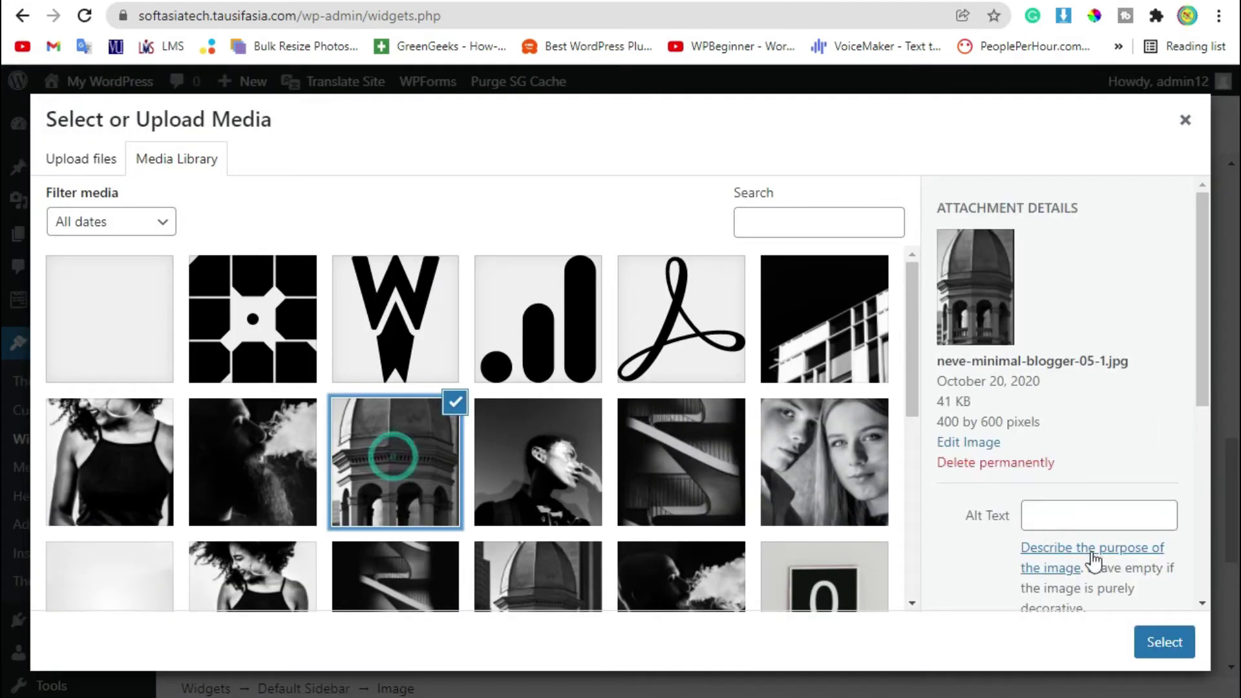
pyautogui.click(1164, 642)
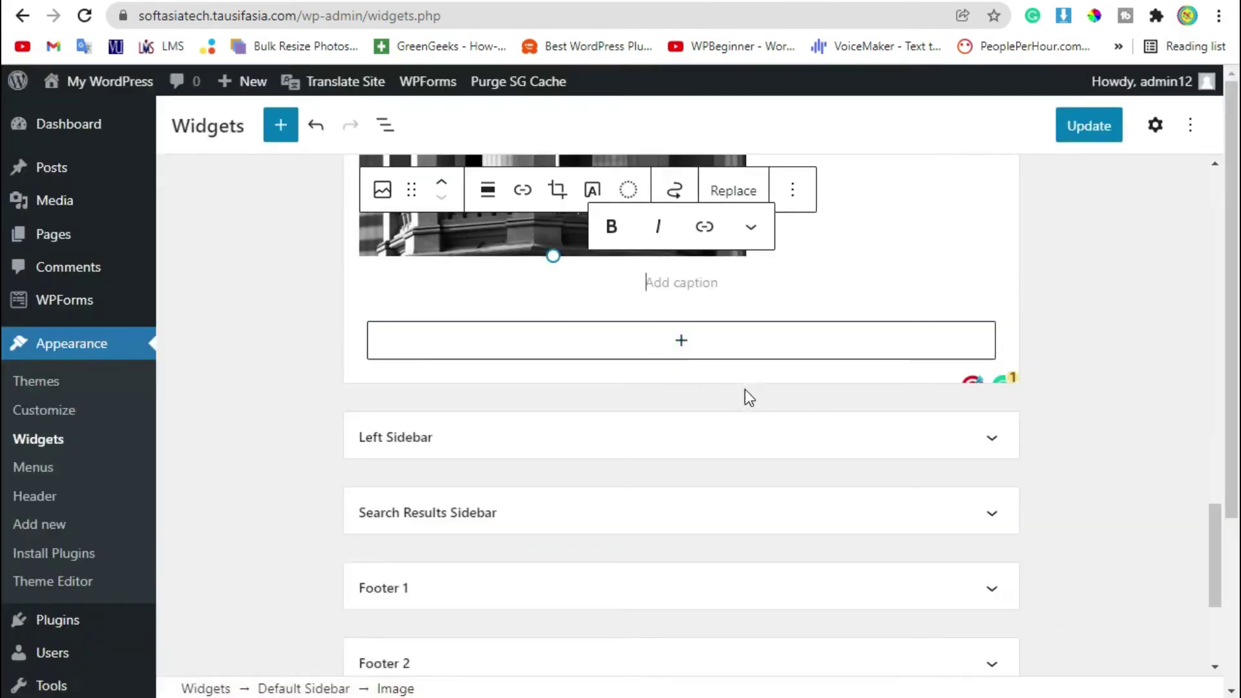
pyautogui.click(650, 285)
pyautogui.write('Dome')
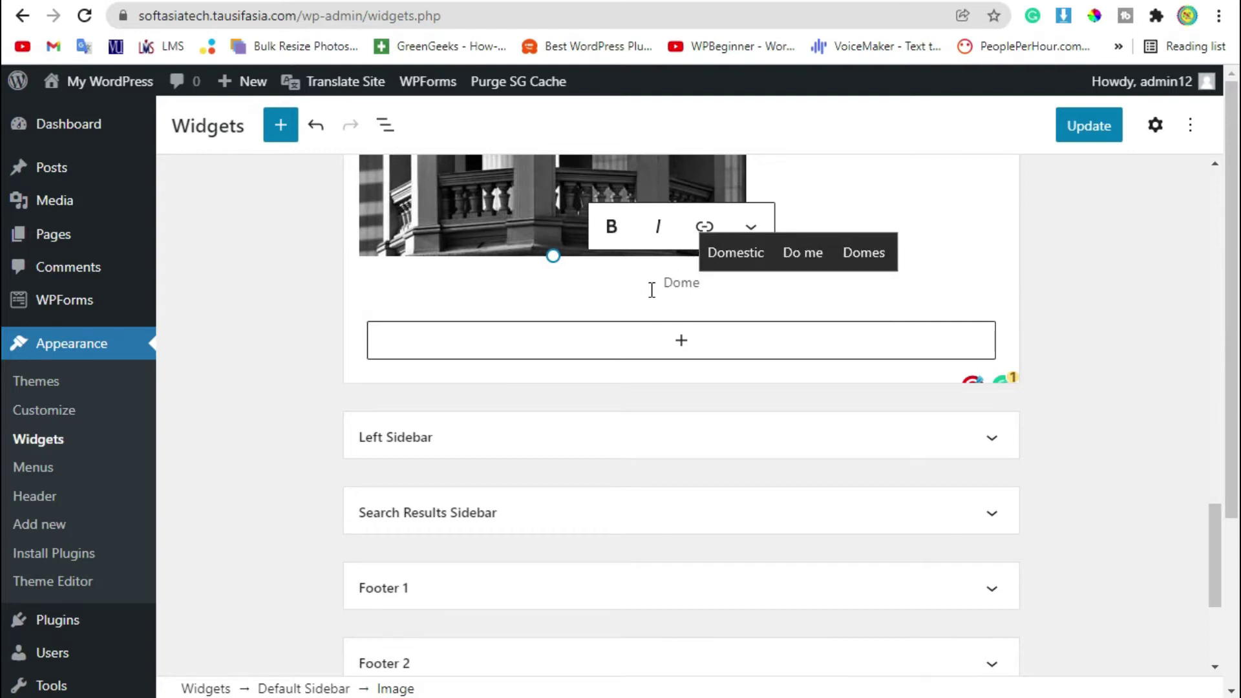
pyautogui.click(649, 337)
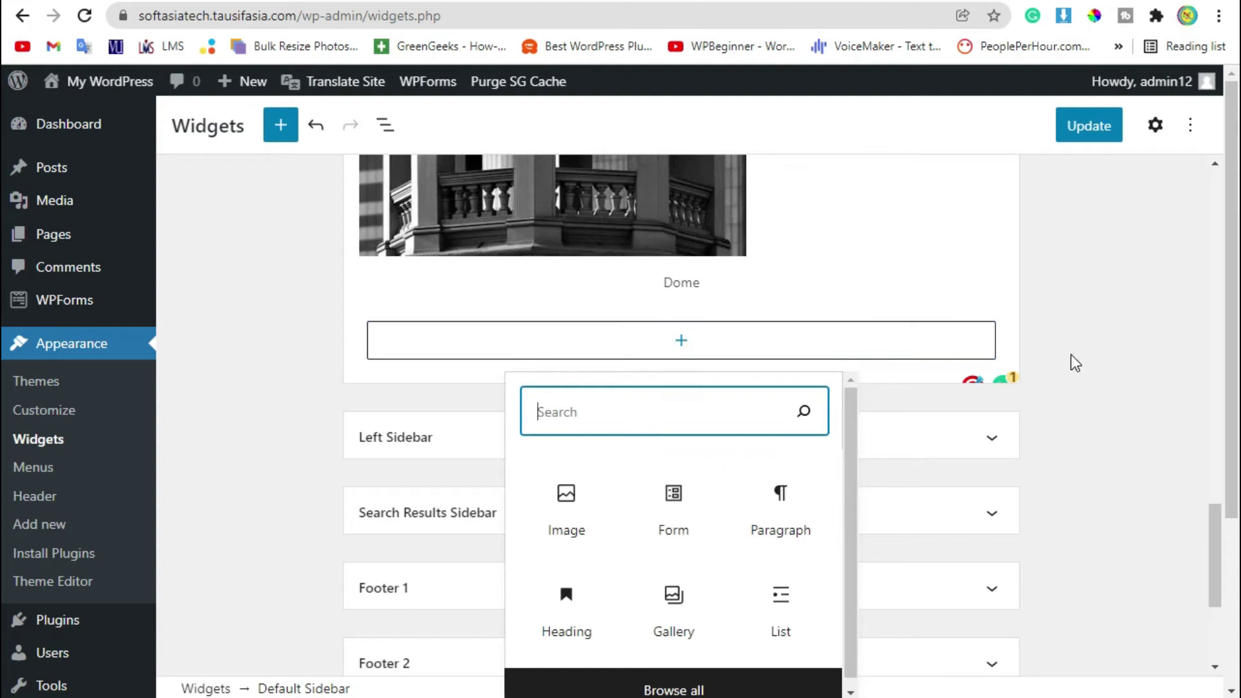
# Add a Categories block below the Dome image from the full block library
pyautogui.scroll(-2, 710, 676)
pyautogui.click(728, 563)
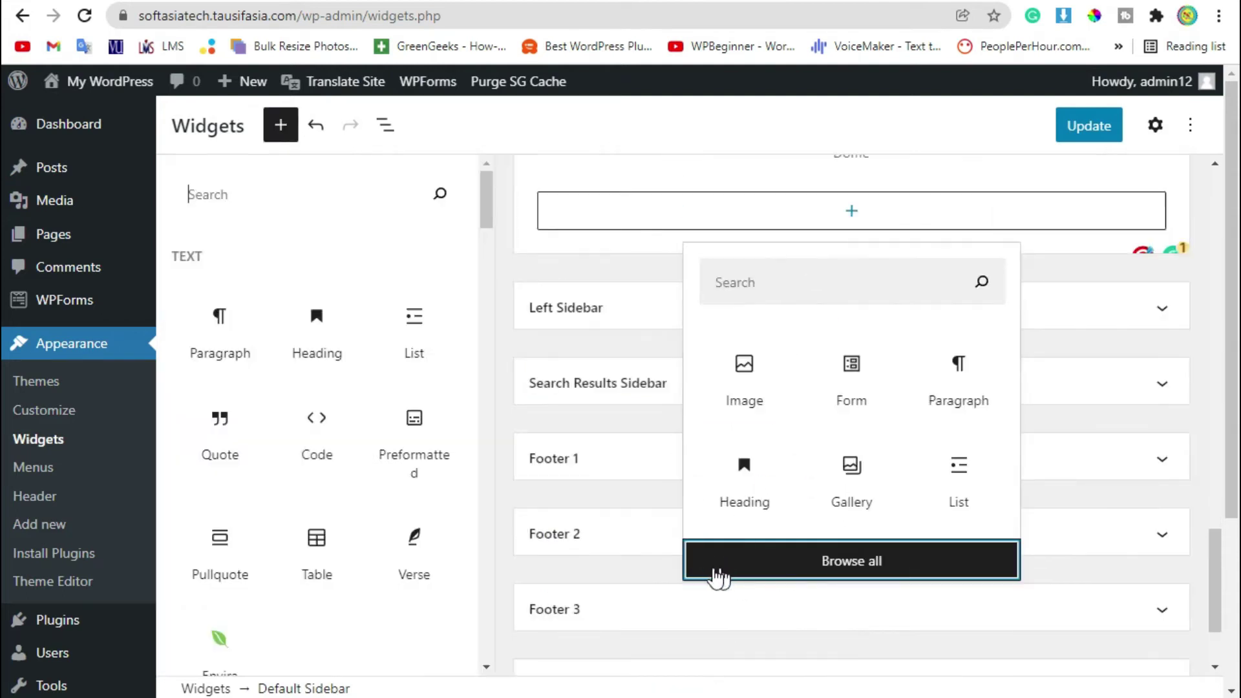
pyautogui.scroll(-10, 367, 444)
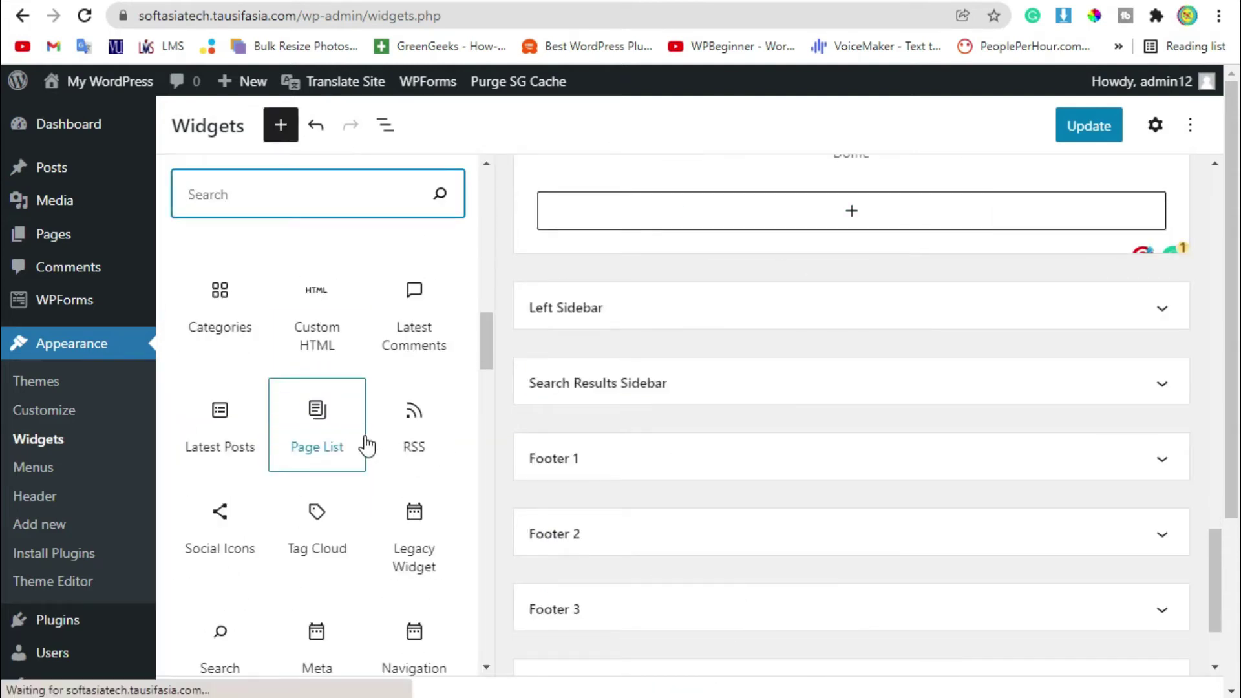
pyautogui.click(240, 328)
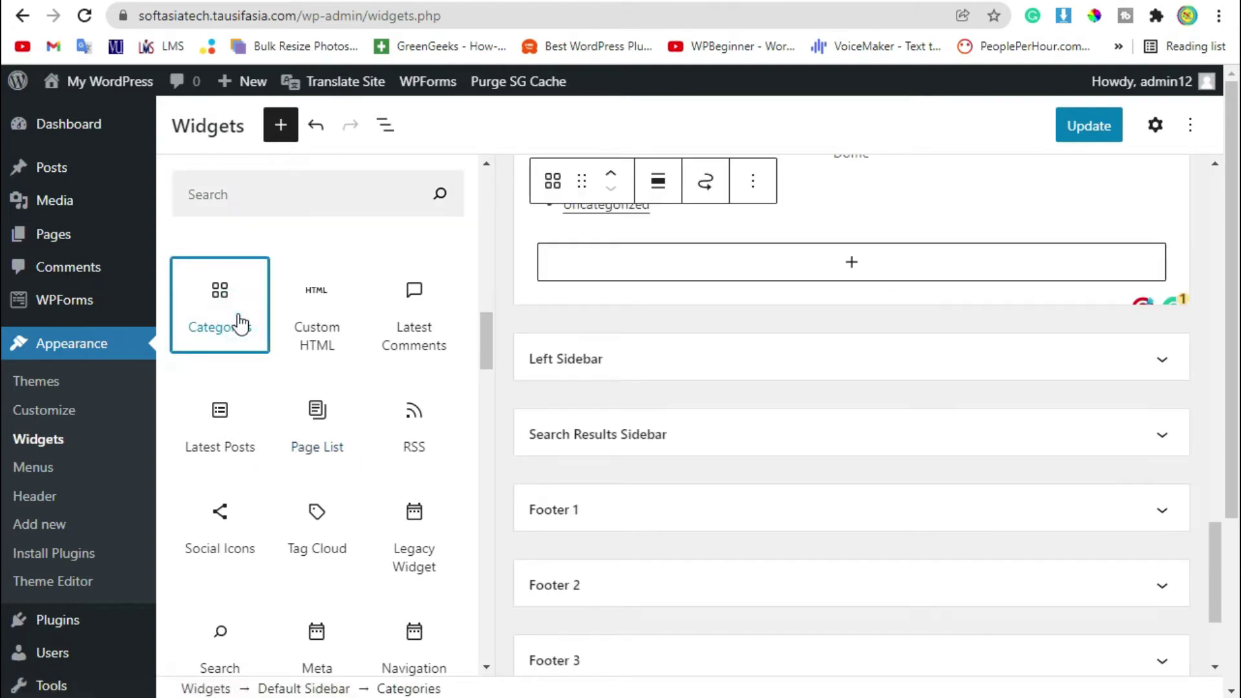
# Reopen the block library below the Categories block and scroll down to the Embeds section
pyautogui.scroll(2, 734, 415)
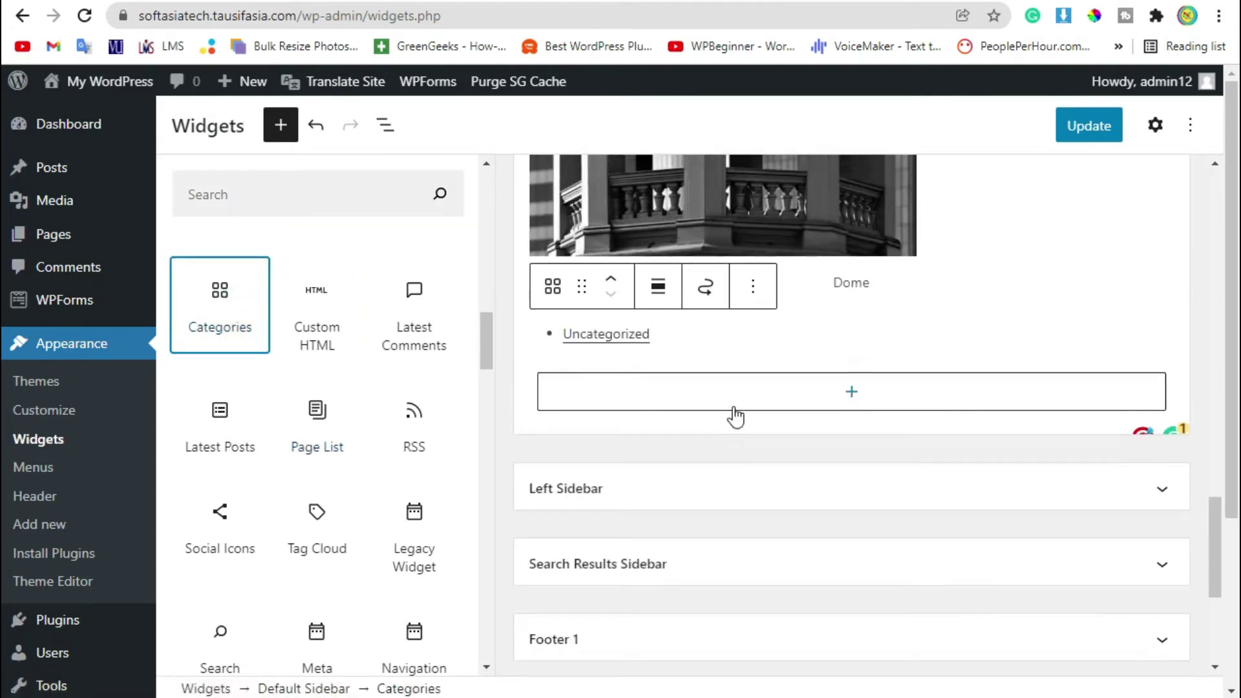
pyautogui.click(870, 388)
pyautogui.scroll(-1, 701, 276)
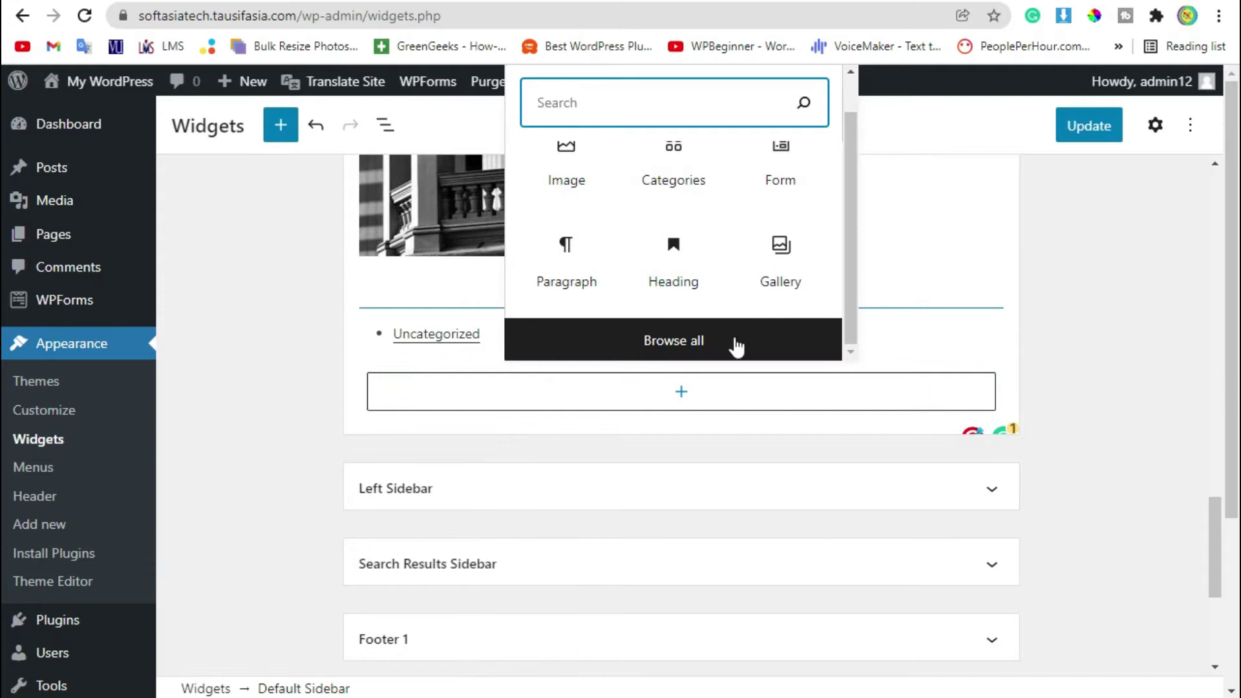
pyautogui.click(736, 345)
pyautogui.scroll(-5, 291, 352)
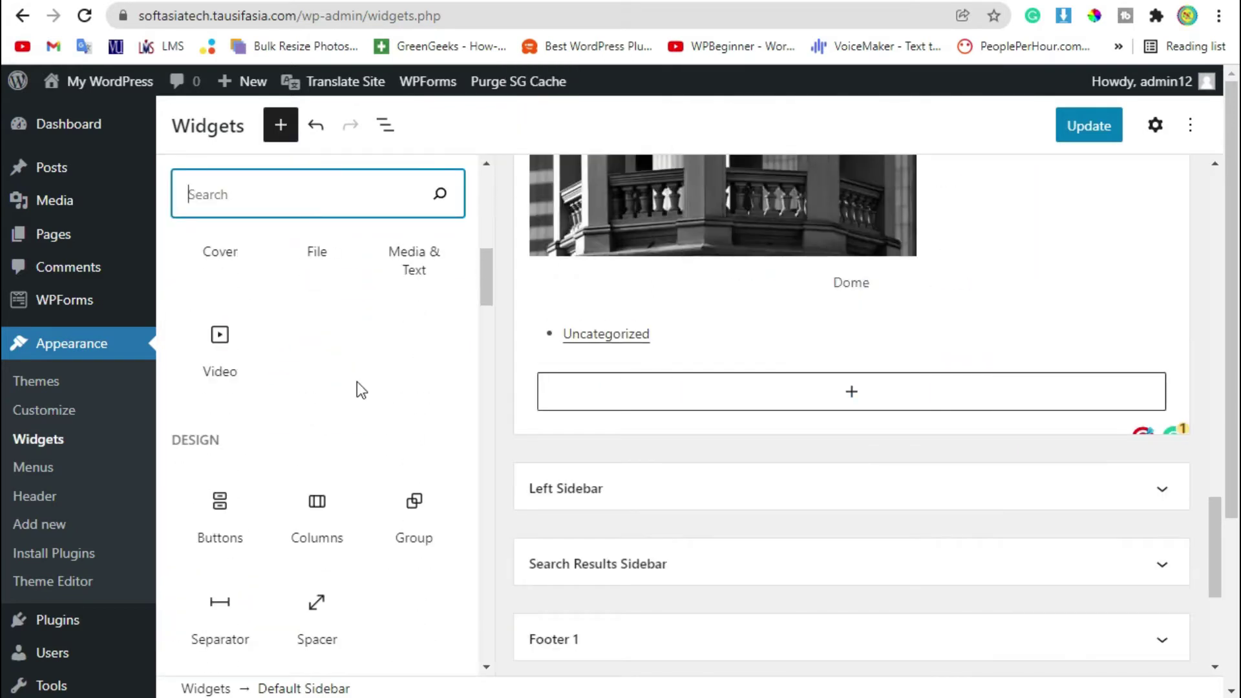
pyautogui.scroll(-10, 357, 388)
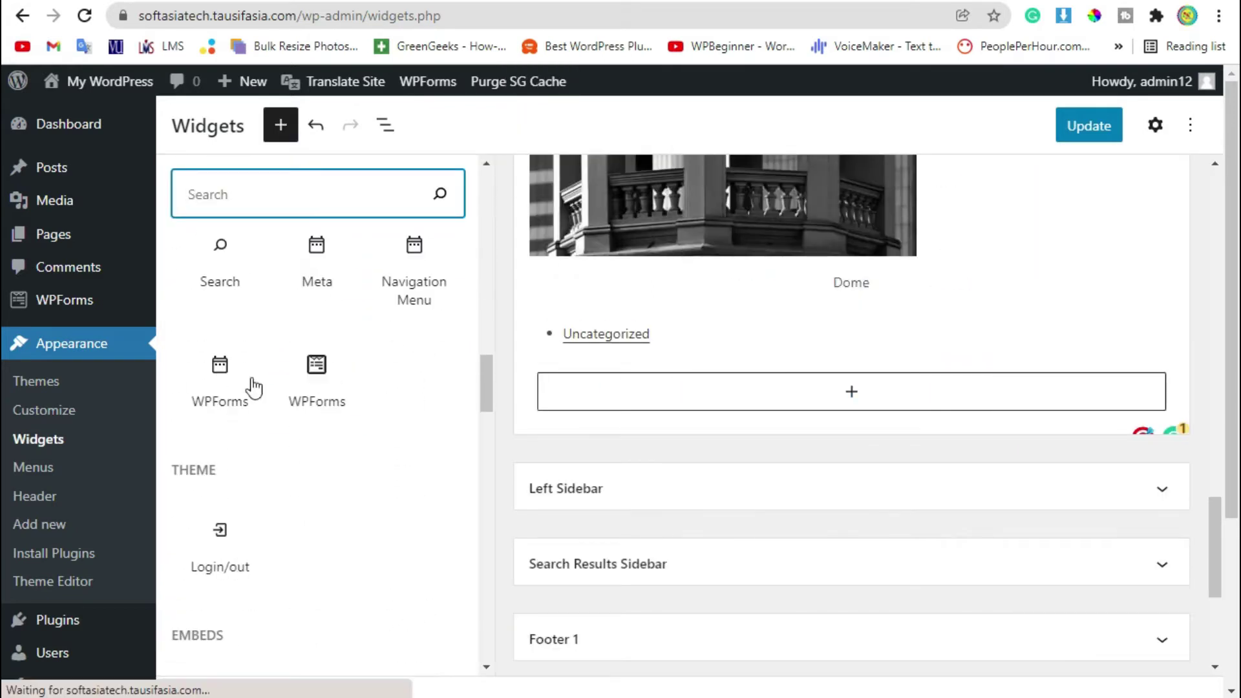
pyautogui.scroll(-6, 362, 313)
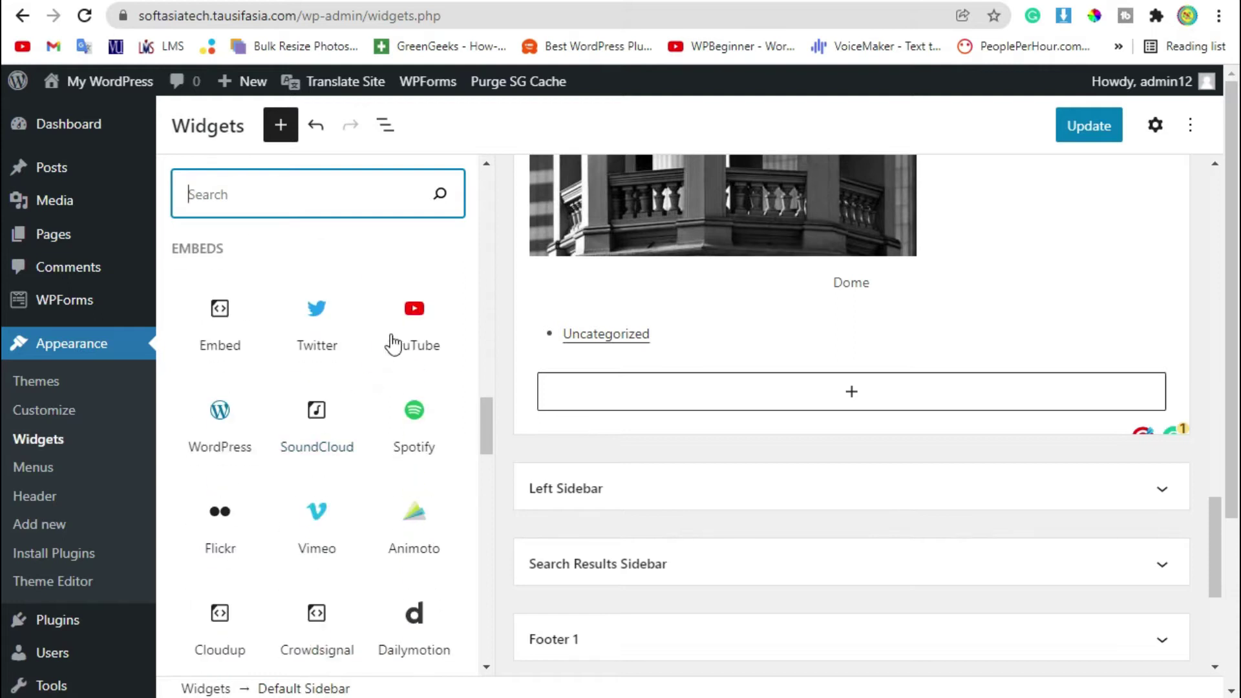
# Embed the 'Create Post Slider With WPBakery' YouTube video in the sidebar and save the widgets
pyautogui.click(409, 327)
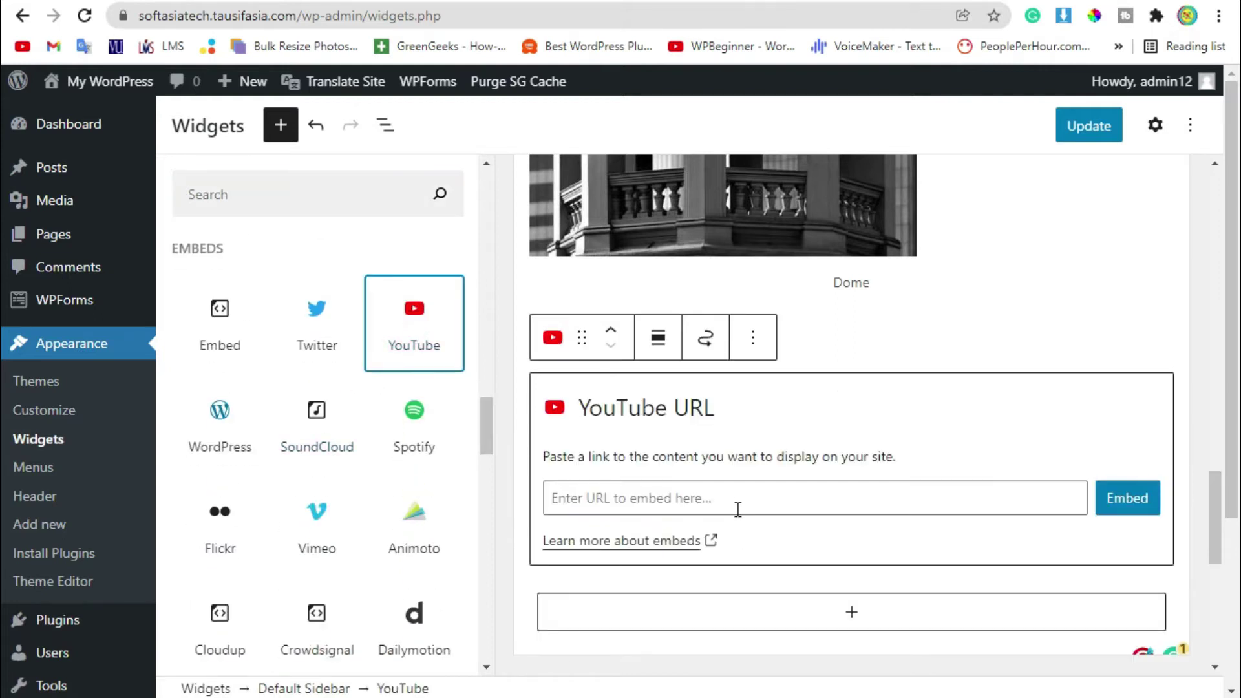
pyautogui.click(737, 508)
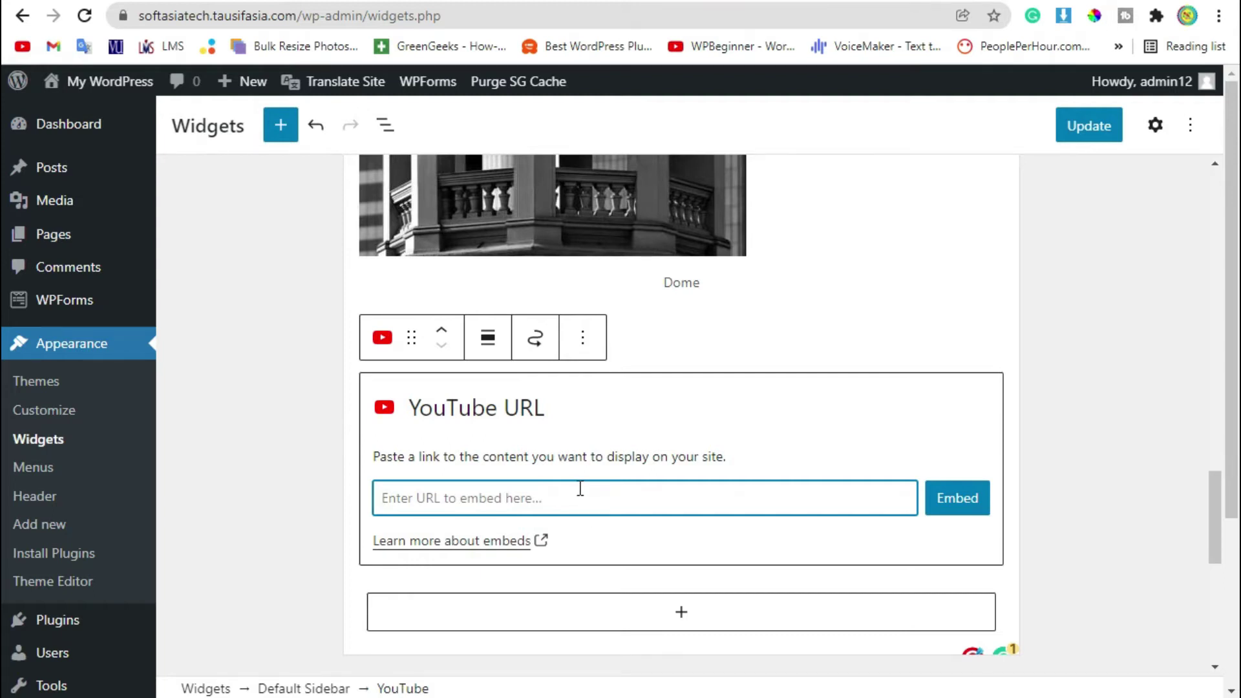
pyautogui.write('https://www.youtube.com/watch?v=dQgCqWZ_IJk')
pyautogui.click(958, 508)
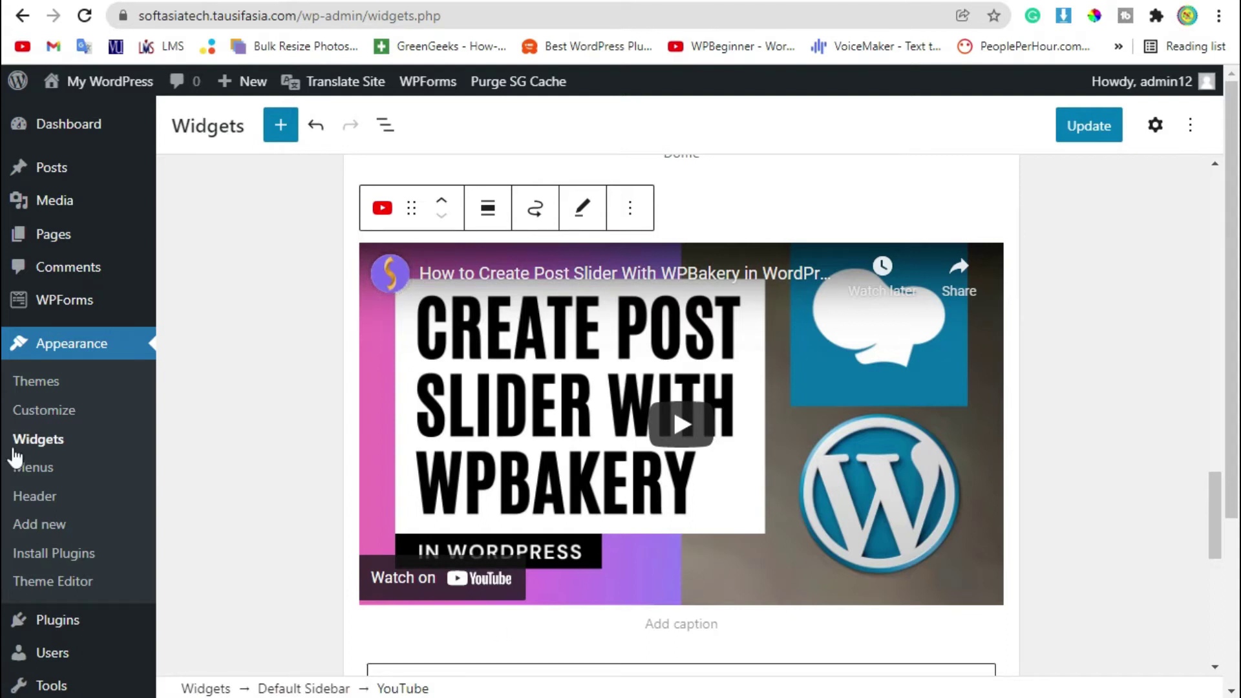
pyautogui.click(1070, 135)
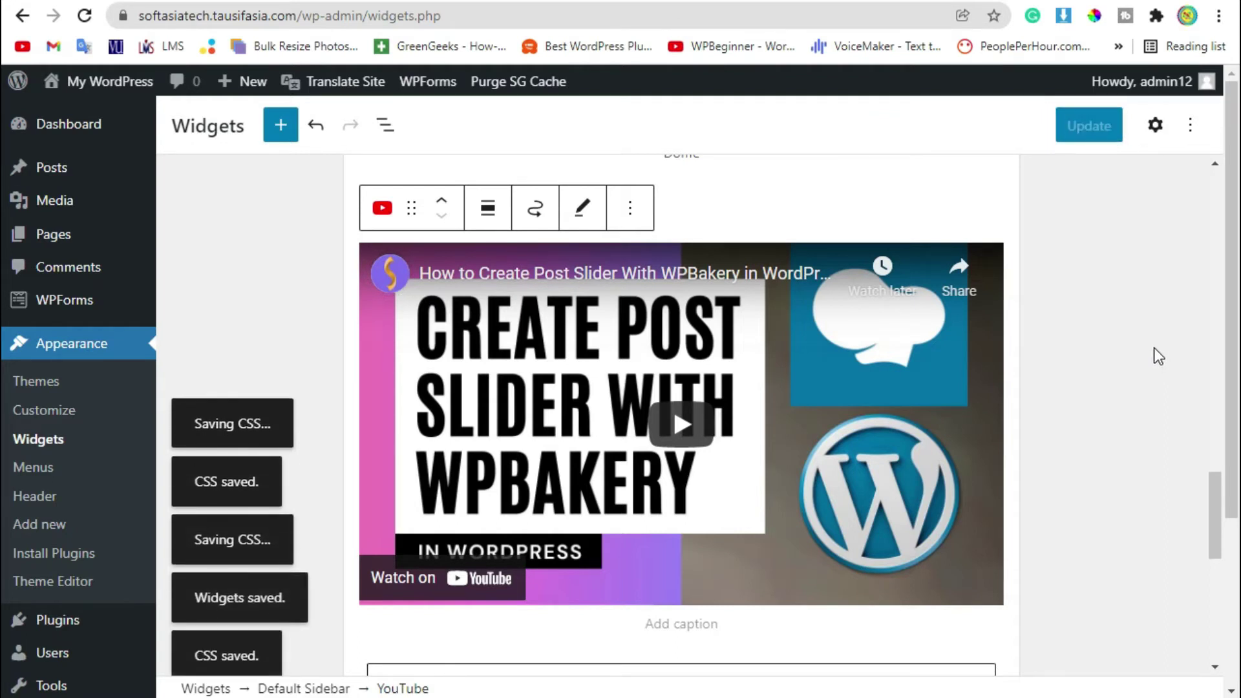
pyautogui.scroll(-2, 1154, 348)
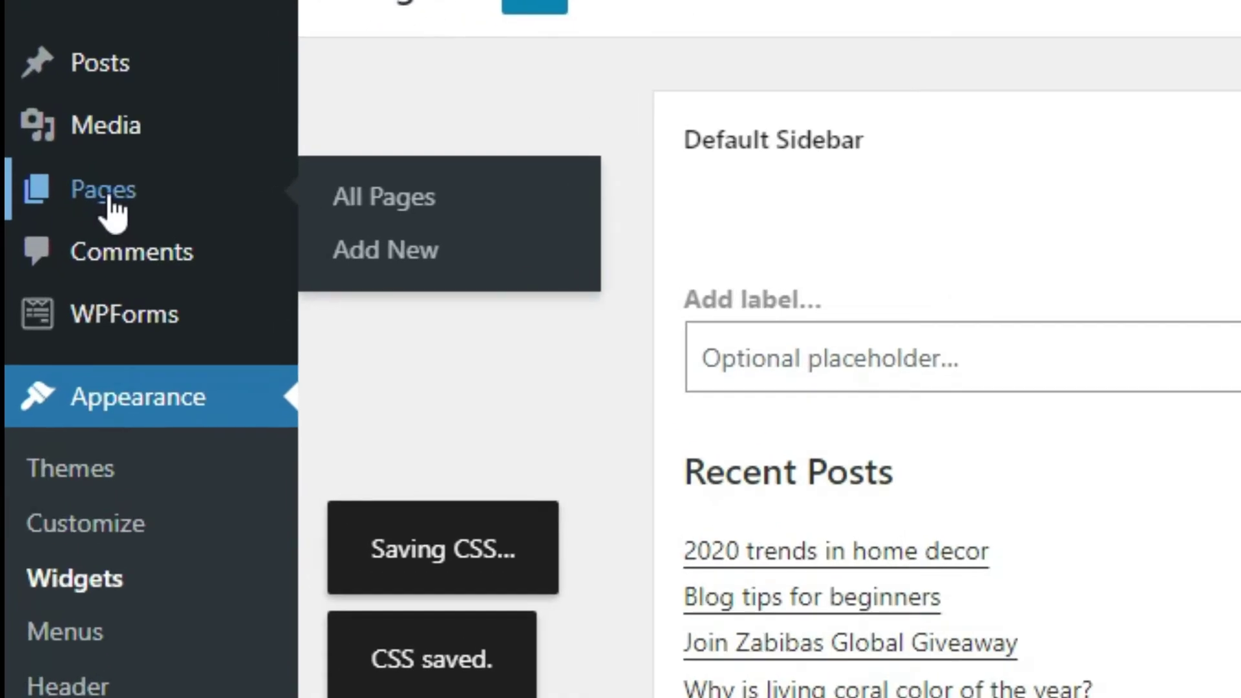
# Create a new page titled 'Sidebar in Page' and publish it
pyautogui.click(58, 241)
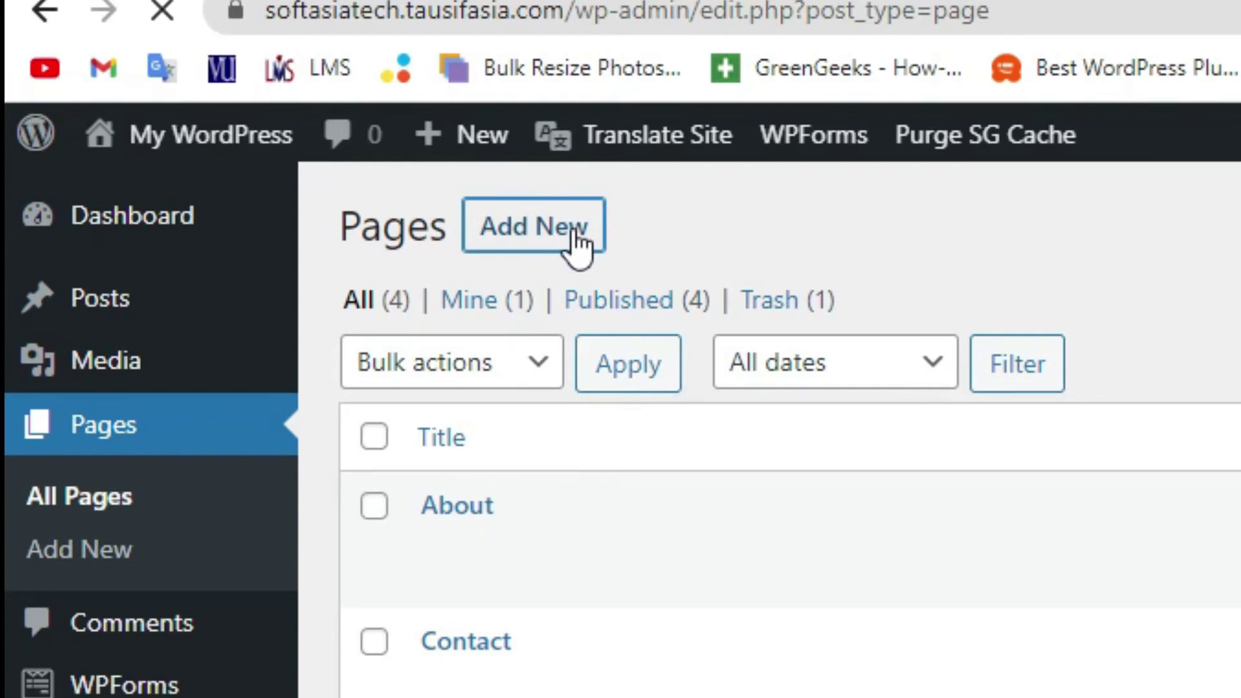
pyautogui.click(573, 235)
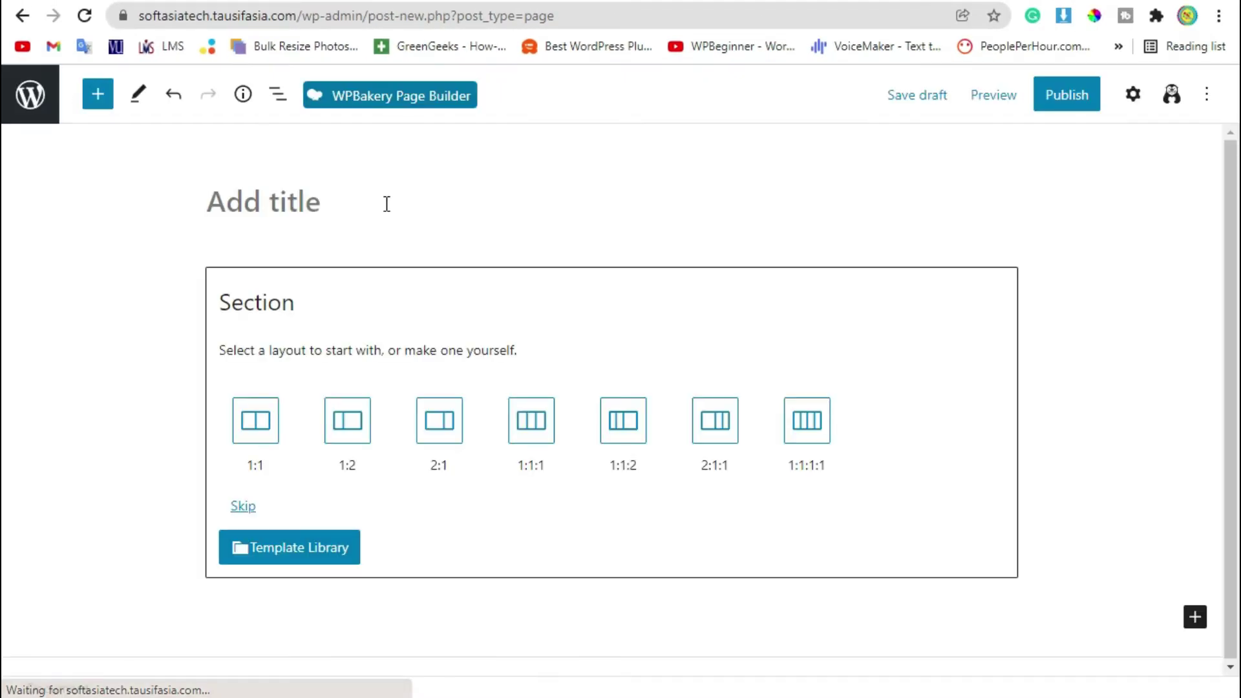
pyautogui.write('A')
pyautogui.press('BackSpace')
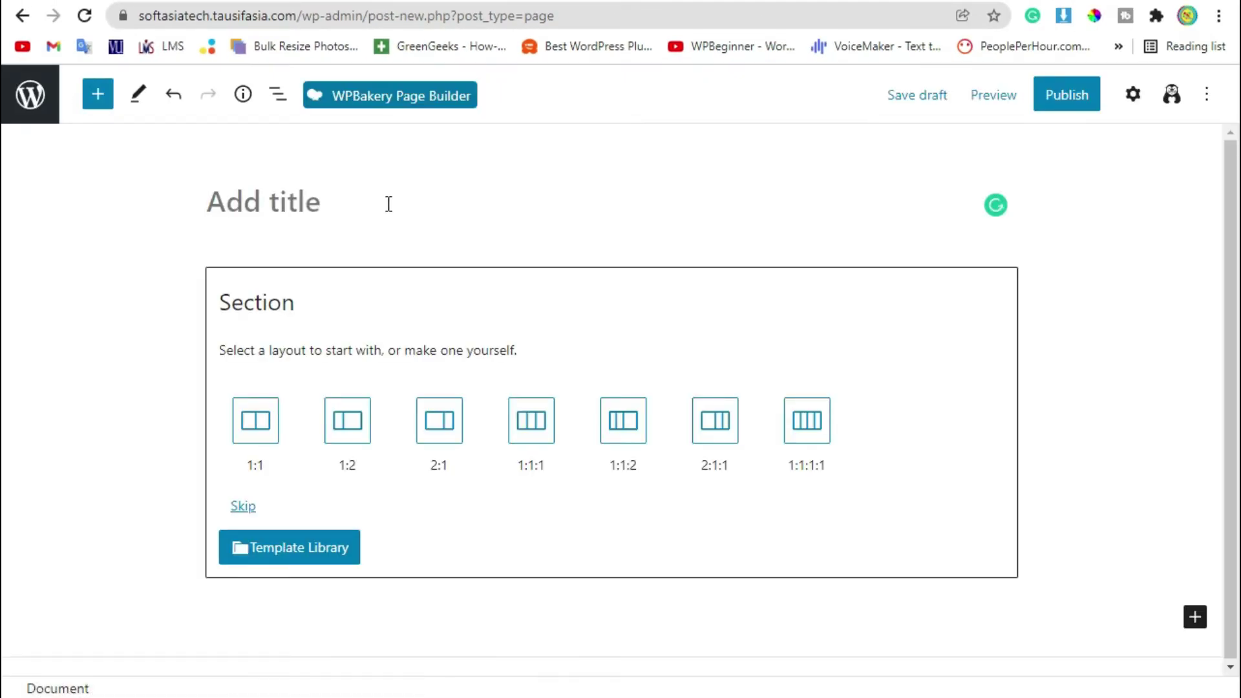
pyautogui.write('A')
pyautogui.press('BackSpace')
pyautogui.write('+S')
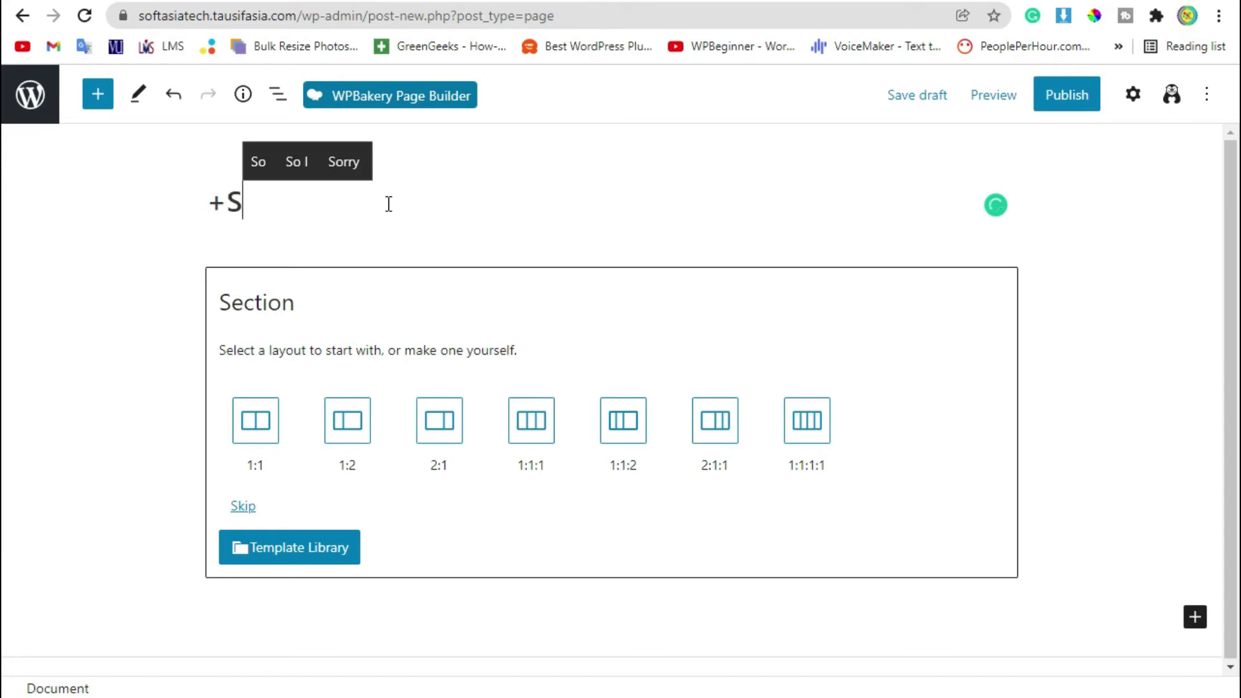
pyautogui.write('idebar i')
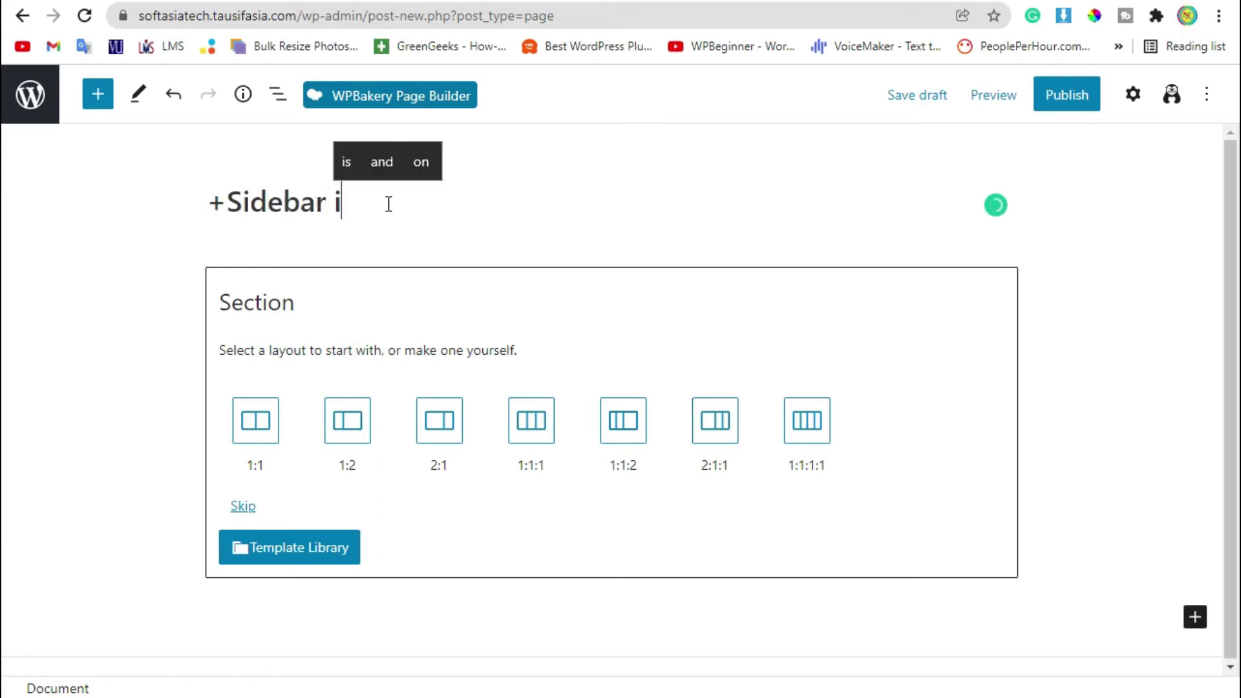
pyautogui.write('n Page')
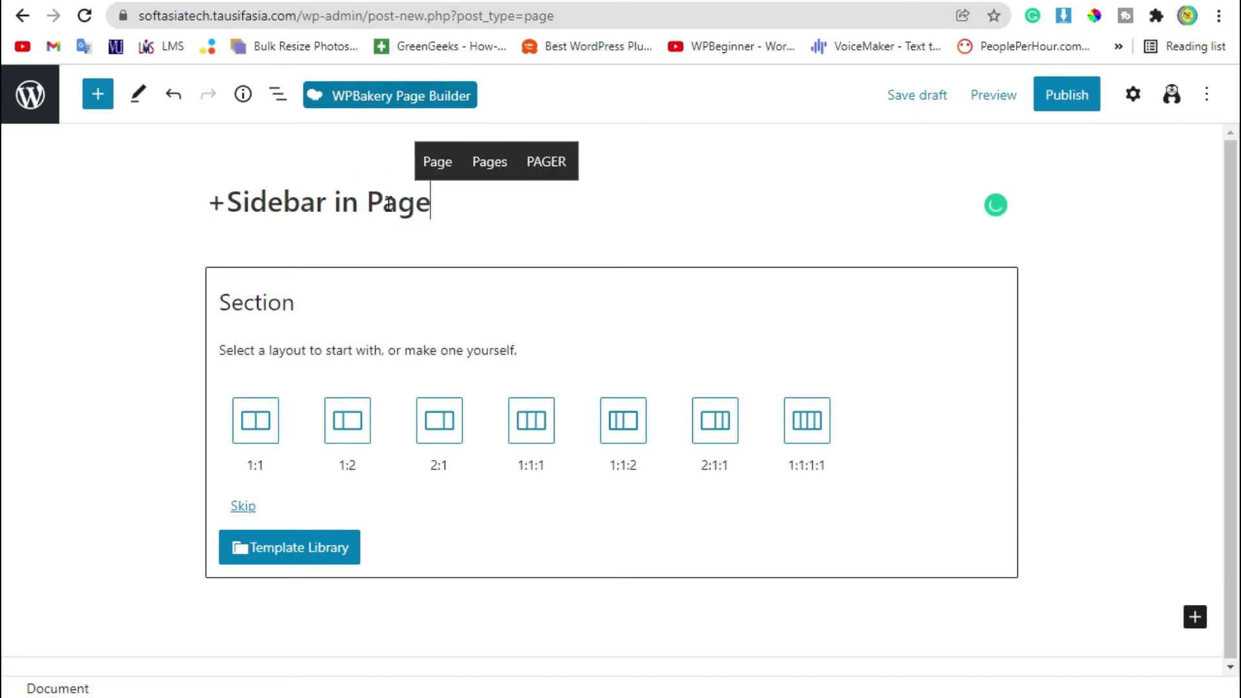
pyautogui.hotkey('ctrl', 'Left')
pyautogui.press('BackSpace')
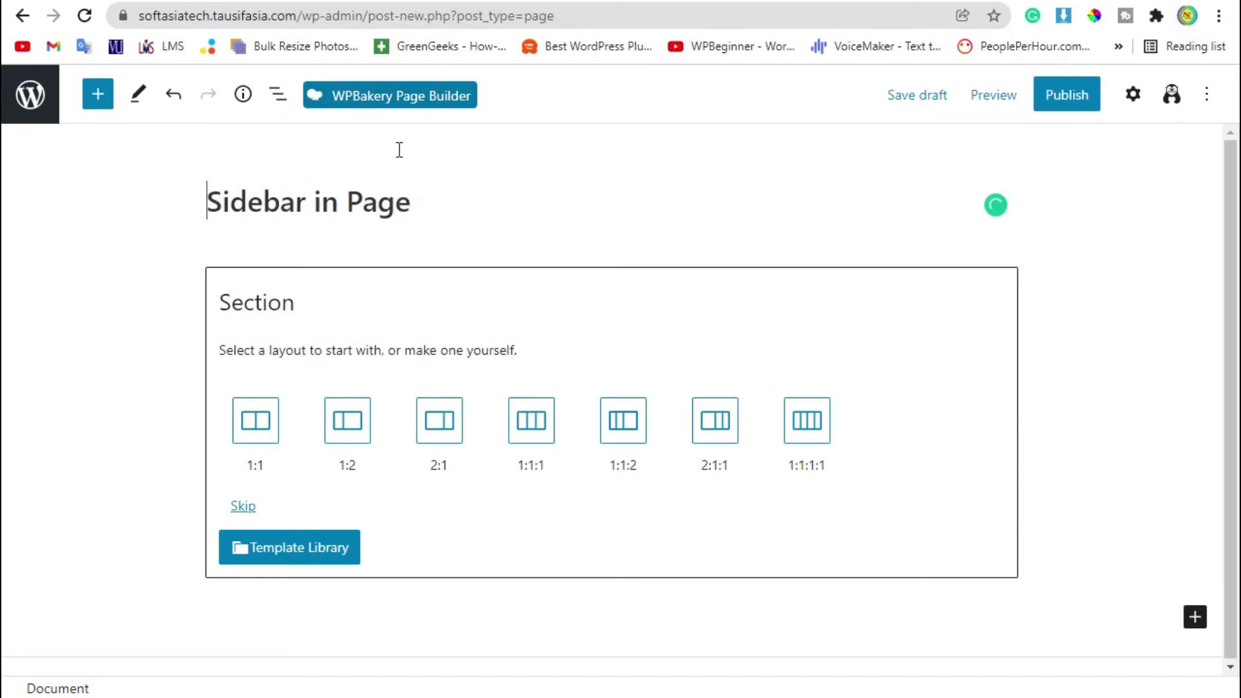
pyautogui.click(1077, 100)
pyautogui.click(1081, 100)
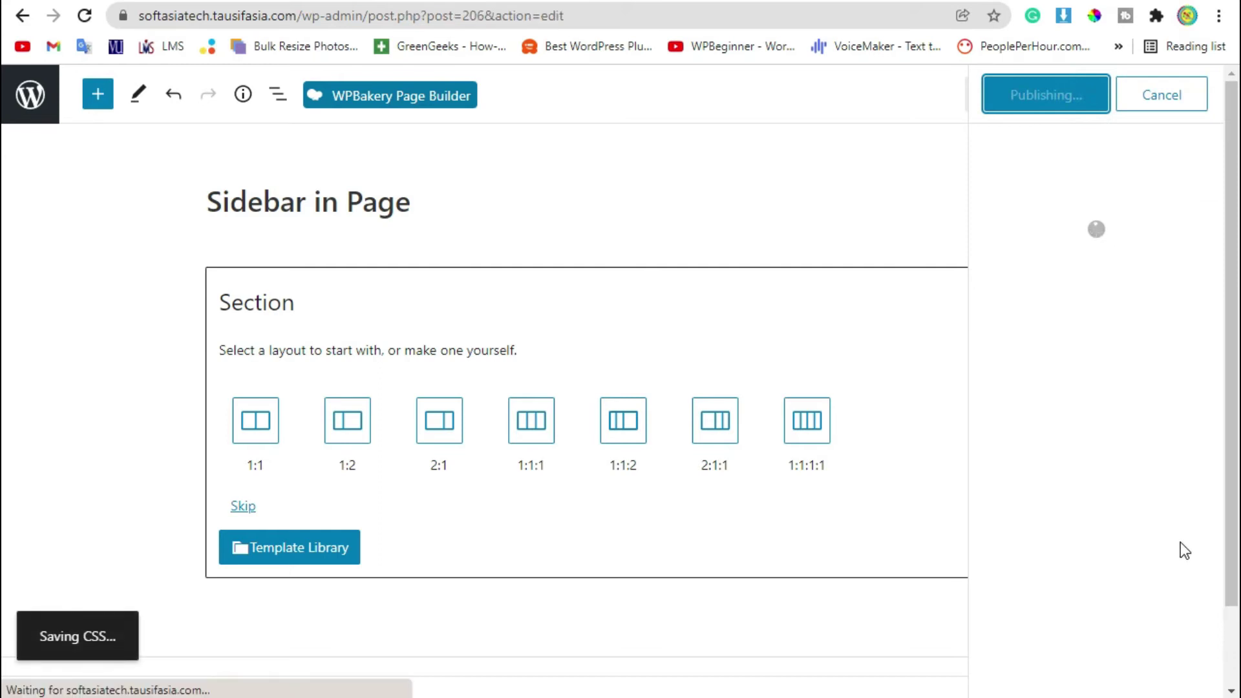
# Switch the page to the WPBakery backend editor and open the column's element picker on the Structure filter
pyautogui.click(338, 106)
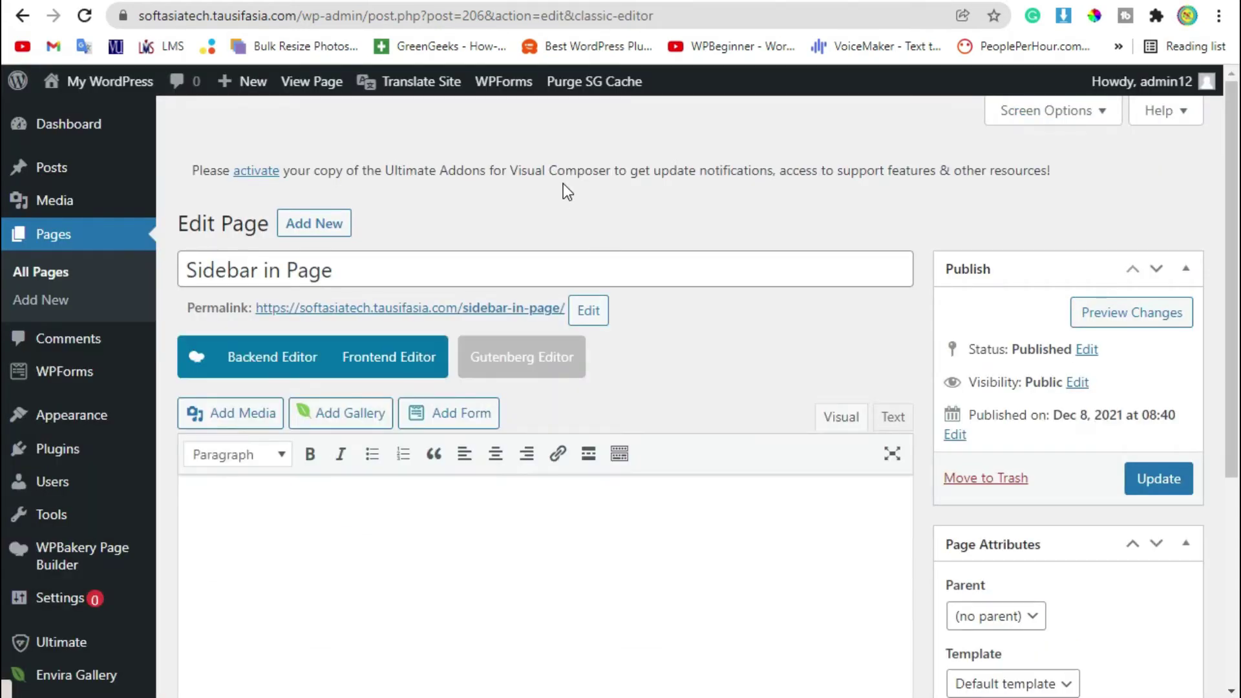
pyautogui.click(294, 372)
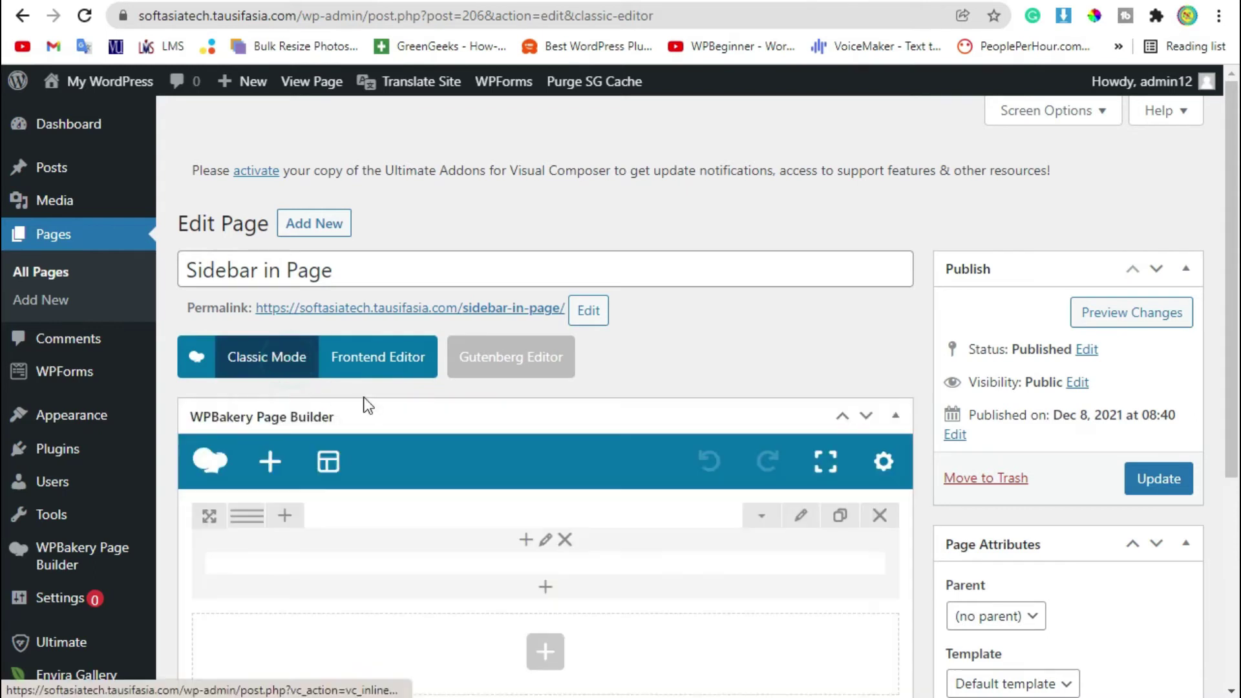
pyautogui.scroll(-2, 659, 427)
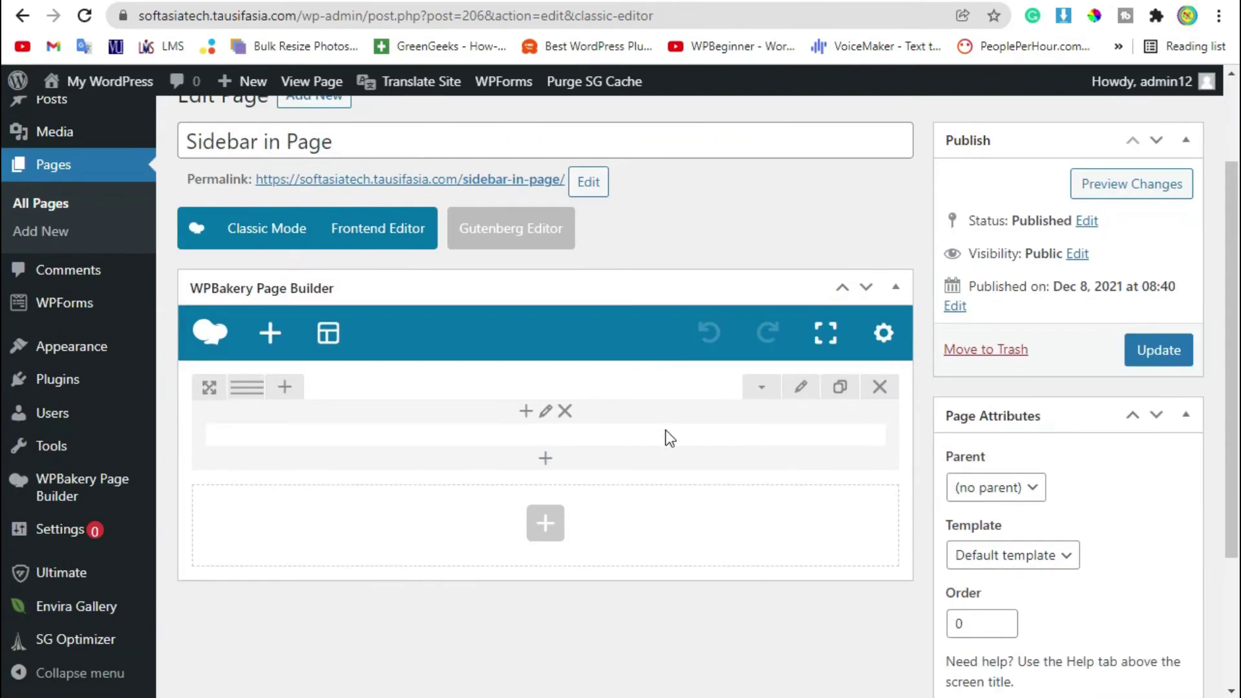
pyautogui.click(545, 460)
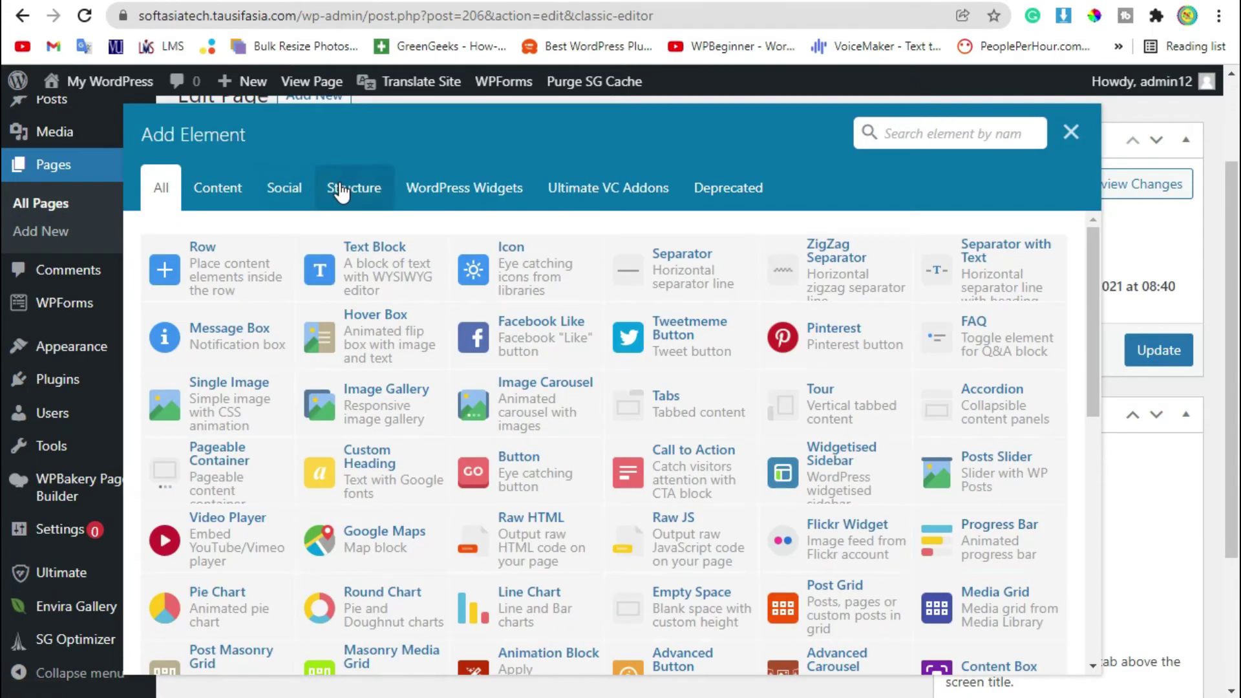
pyautogui.click(340, 192)
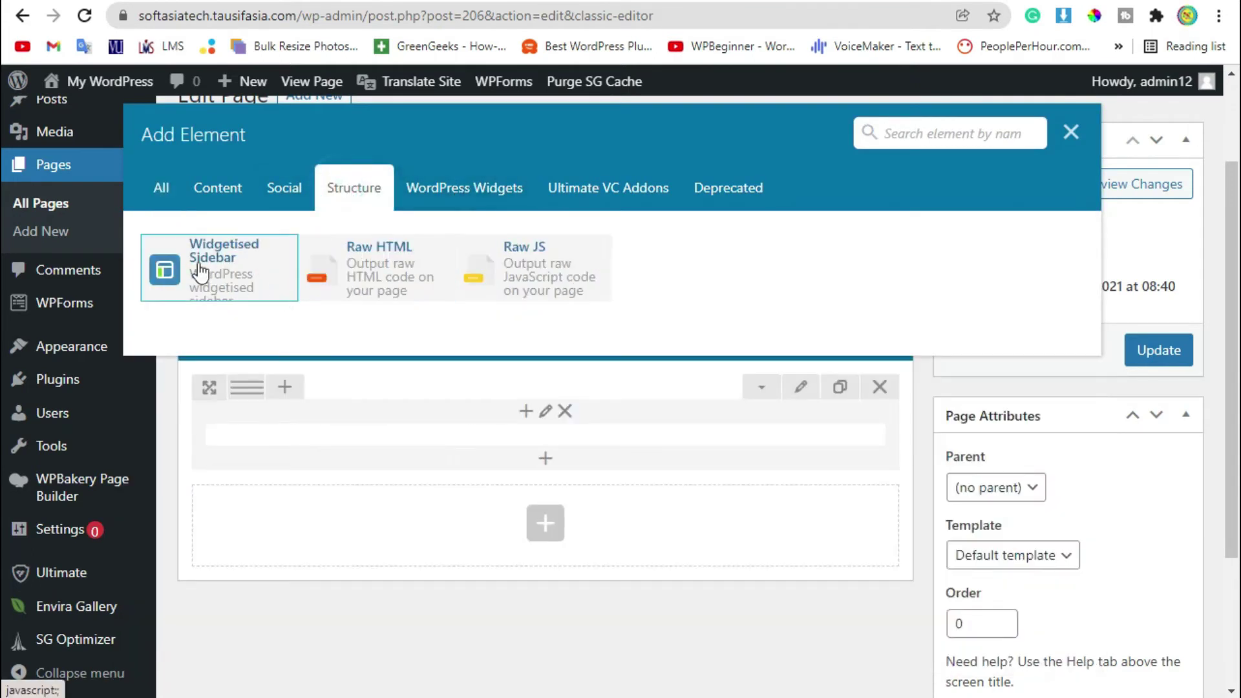
# Add a Widgetised Sidebar element titled 'Bar in Side' that displays the Default Sidebar
pyautogui.click(231, 276)
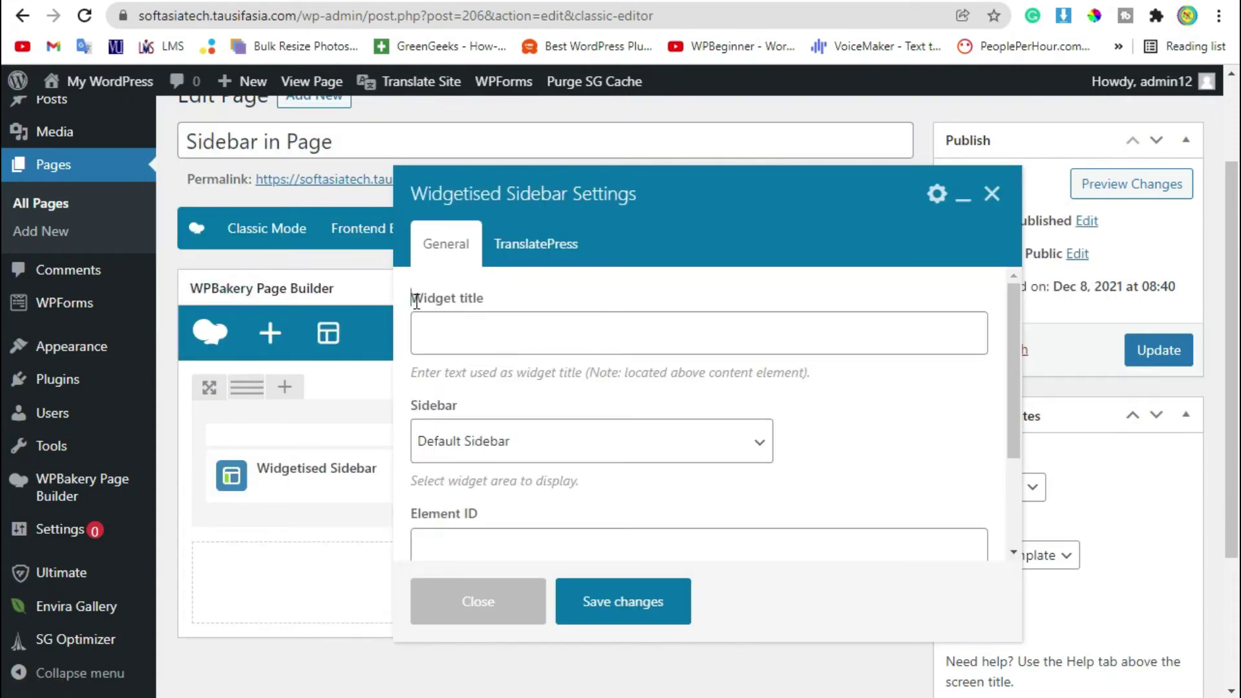
pyautogui.click(502, 336)
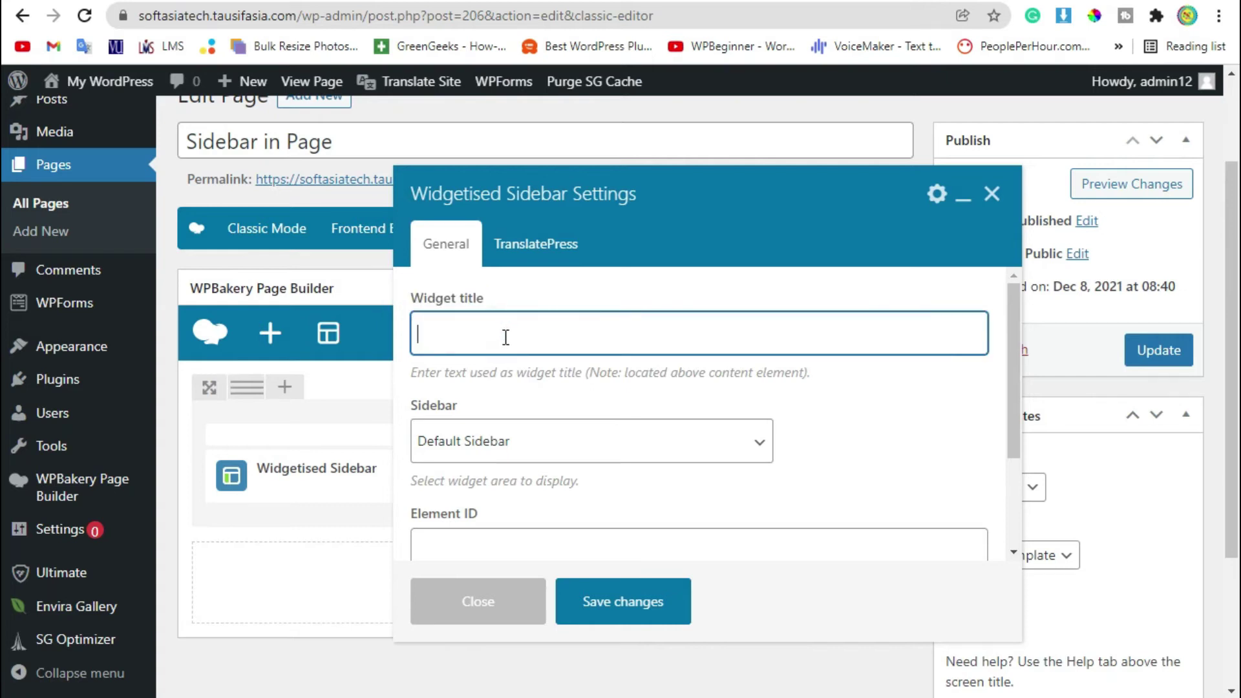
pyautogui.write('Bar in')
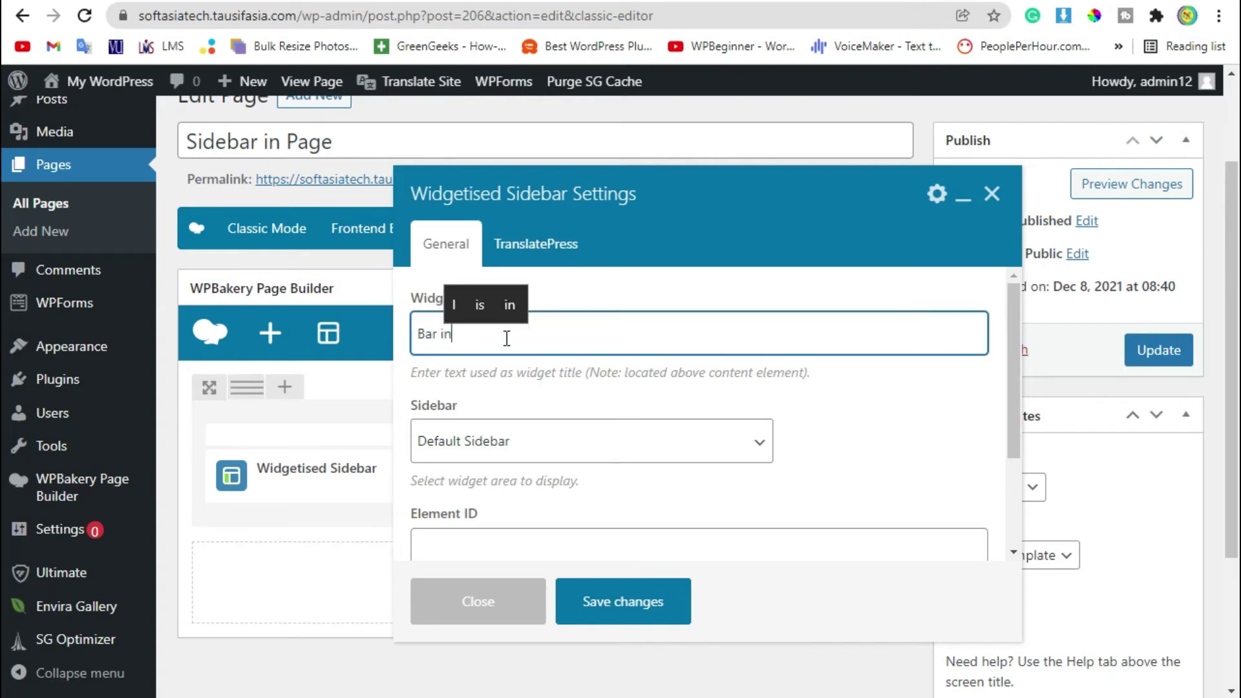
pyautogui.write(' Side')
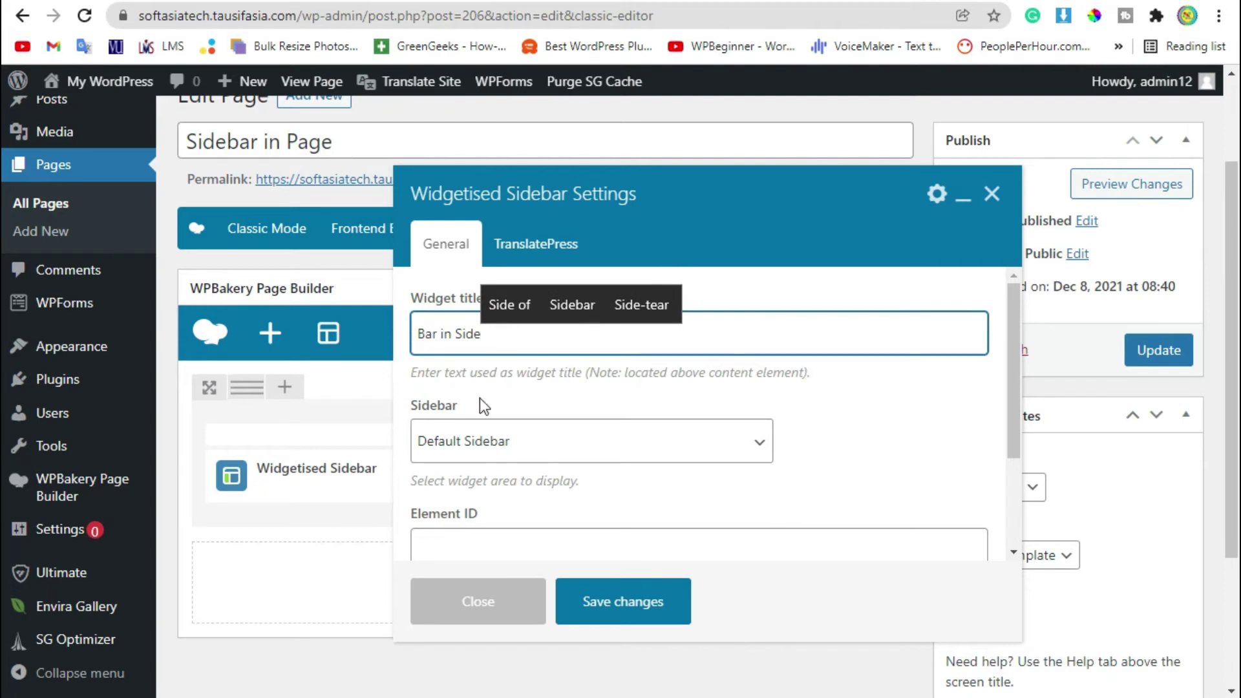
pyautogui.scroll(-2, 479, 397)
pyautogui.click(443, 324)
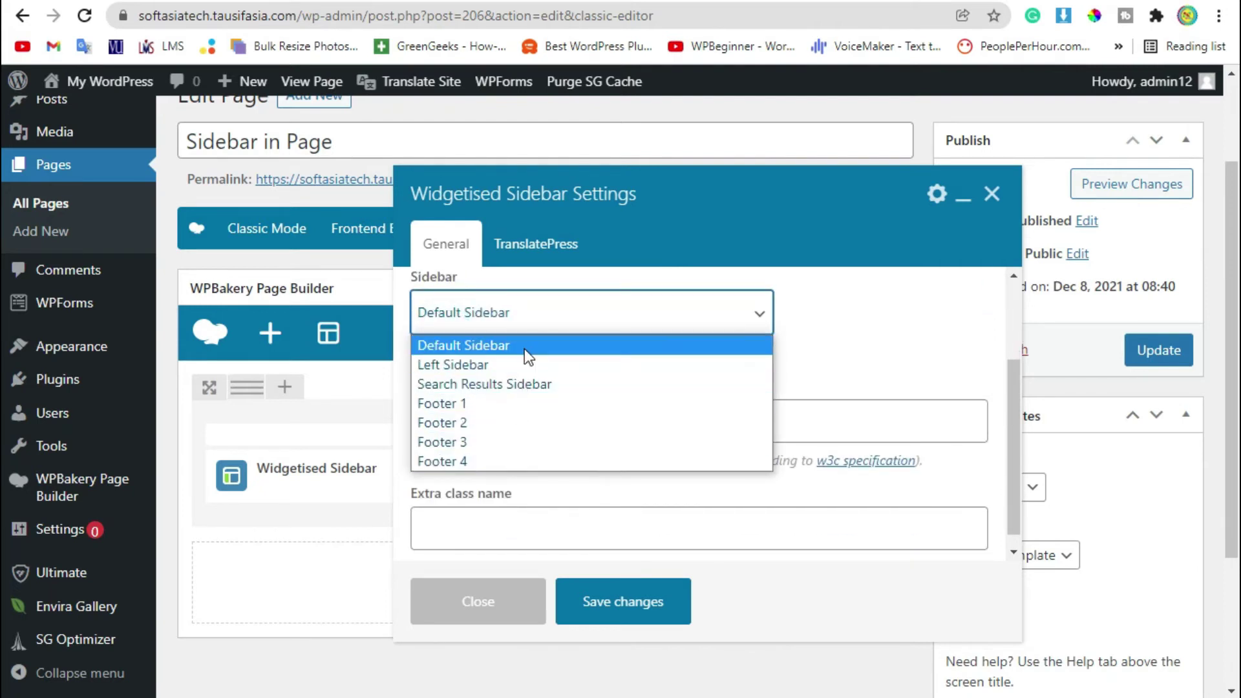
pyautogui.click(525, 348)
pyautogui.click(507, 313)
pyautogui.click(503, 364)
pyautogui.click(517, 313)
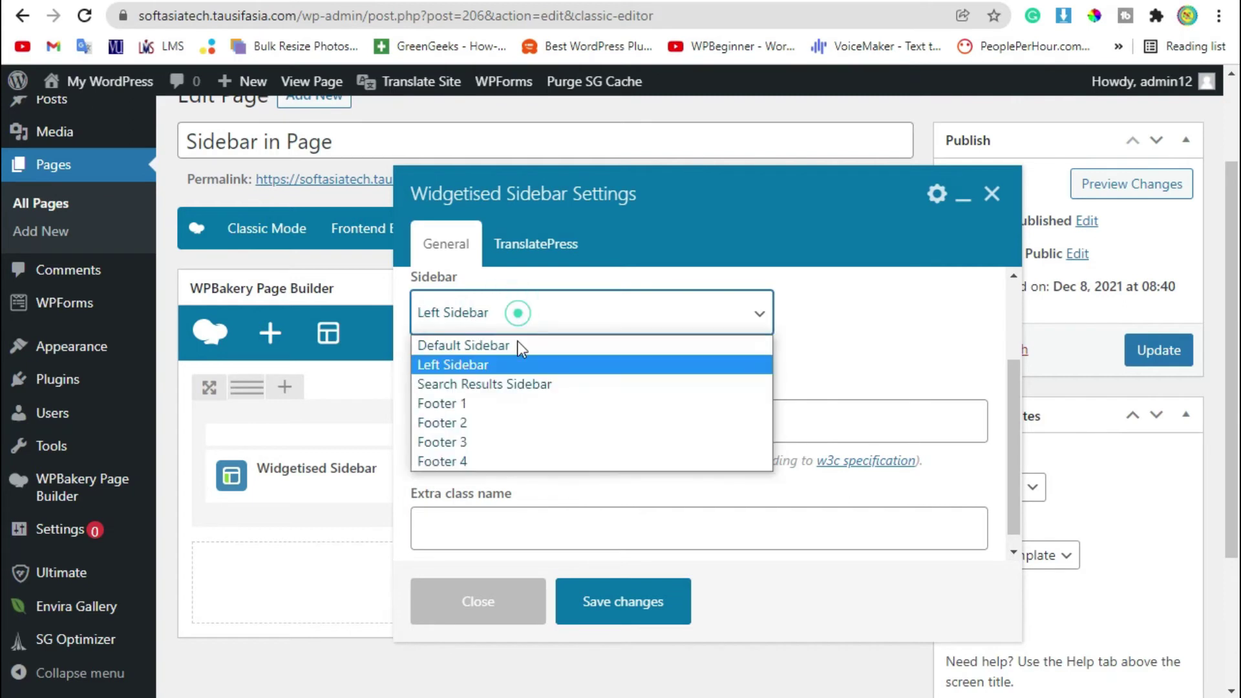
pyautogui.click(515, 384)
pyautogui.click(513, 313)
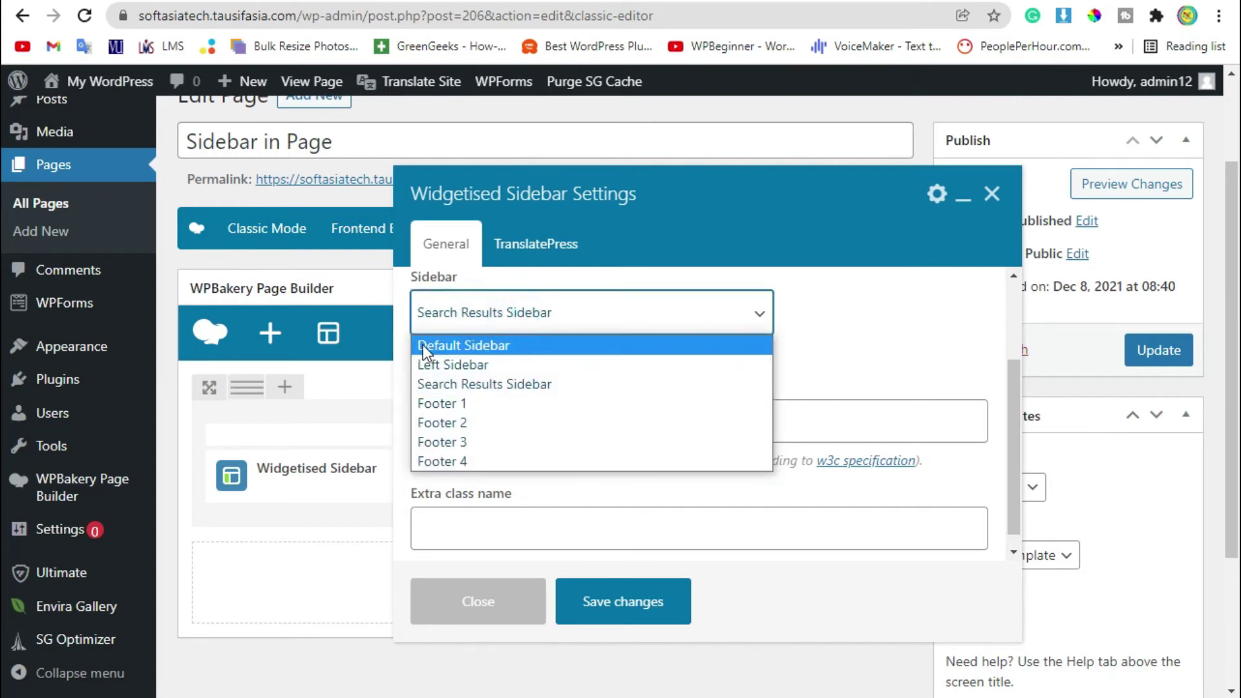
pyautogui.click(515, 345)
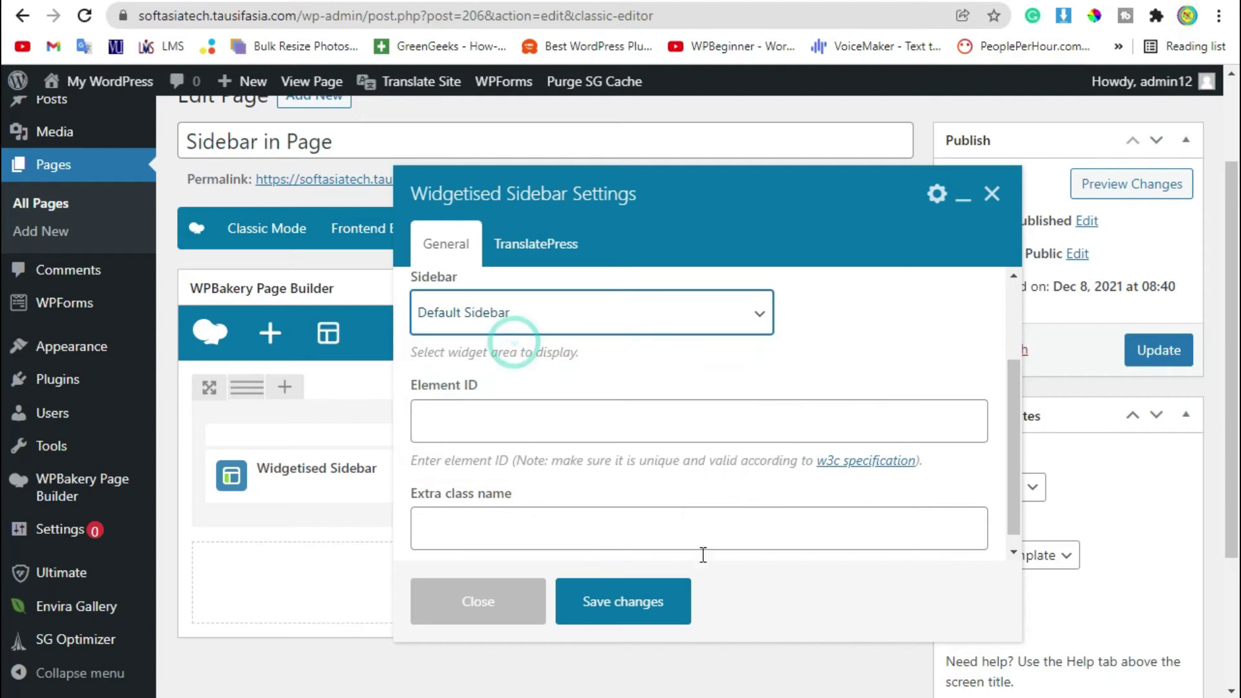
# Save the 'Bar in Side' sidebar element and open the page preview
pyautogui.click(633, 608)
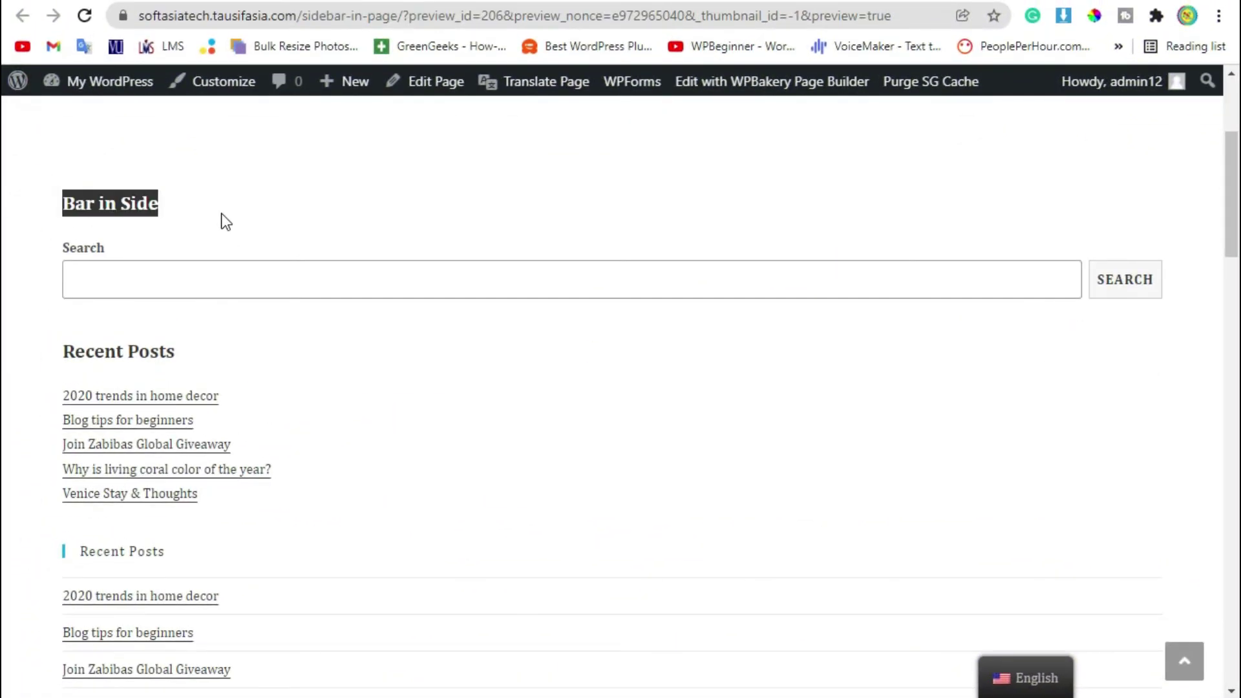
pyautogui.scroll(-12, 448, 281)
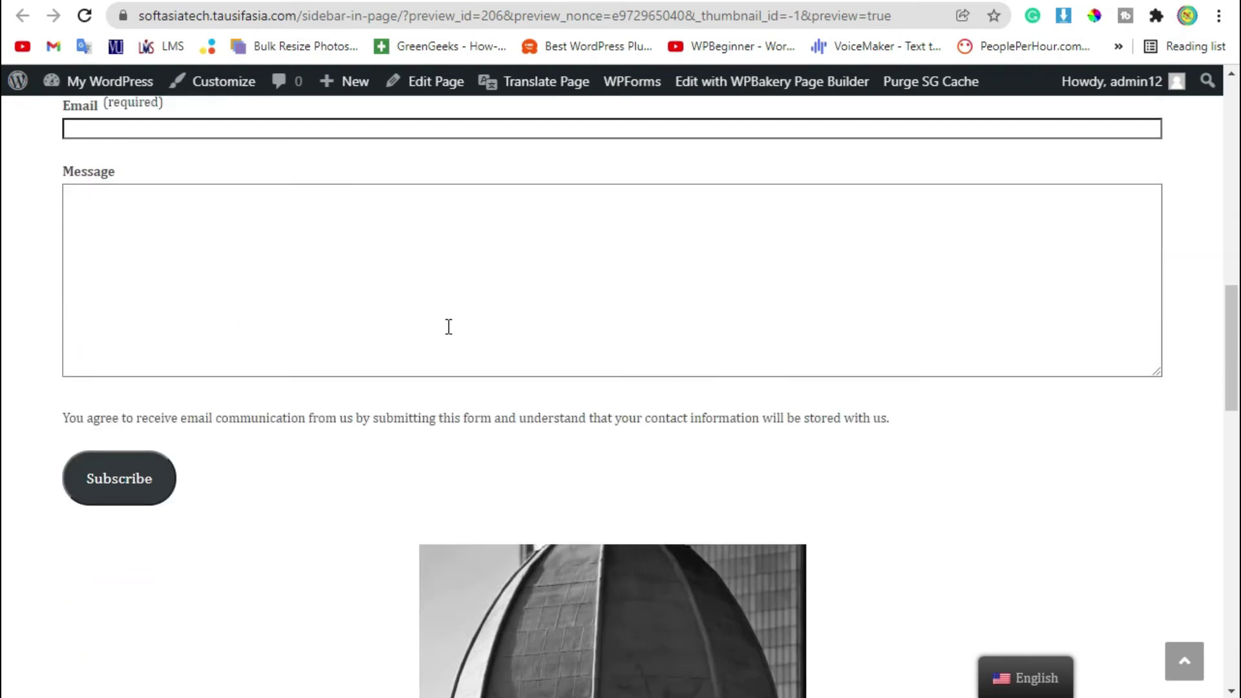
pyautogui.scroll(-2, 449, 327)
pyautogui.scroll(5, 435, 335)
pyautogui.click(139, 321)
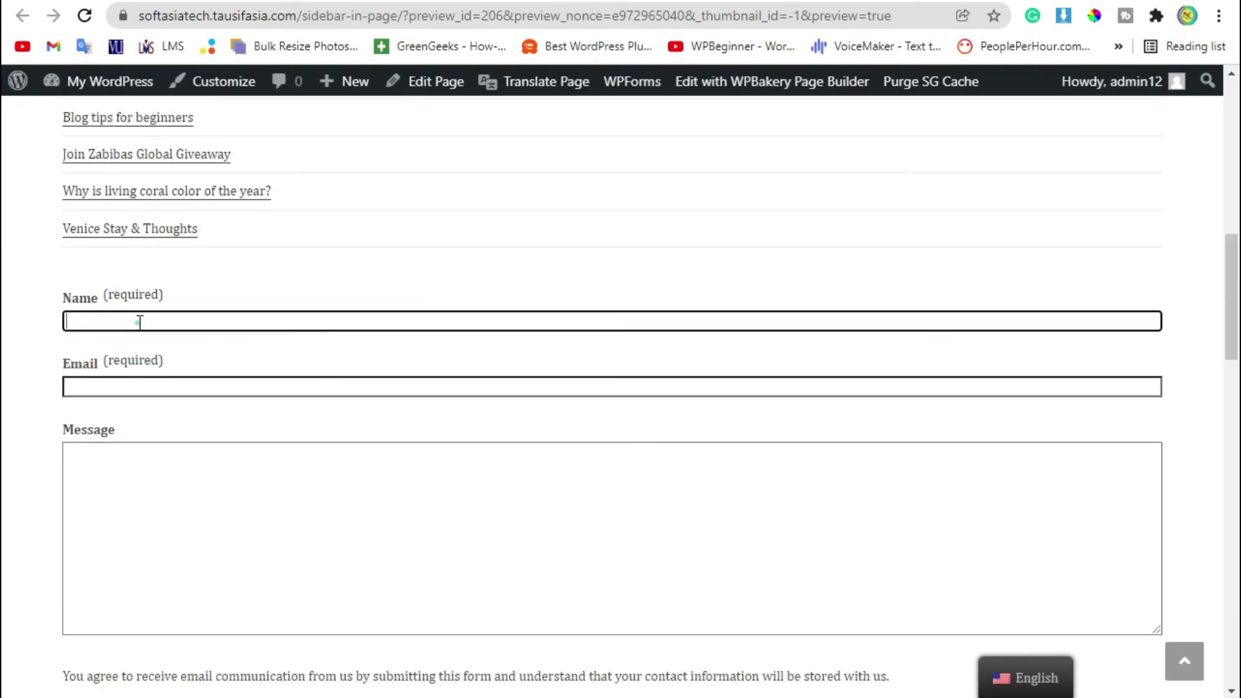
pyautogui.click(259, 380)
pyautogui.scroll(-10, 288, 272)
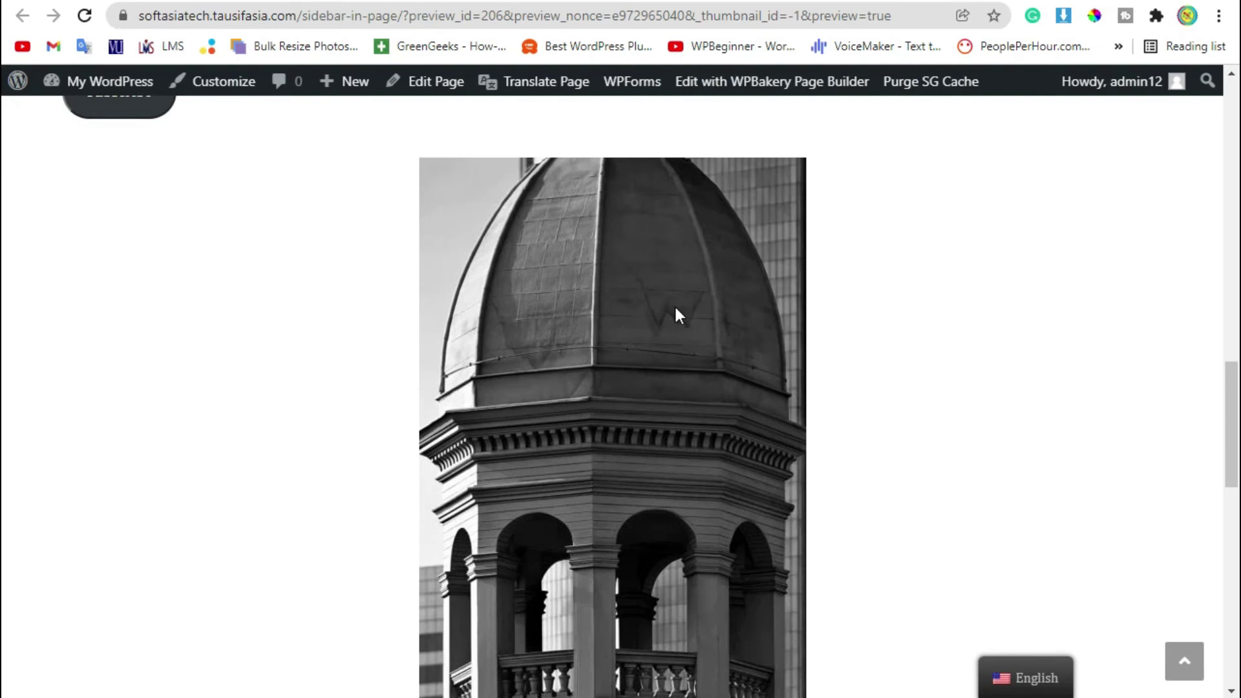
pyautogui.click(672, 306)
# Review the previewed sidebar widgets, highlighting Bar in Side and Recent Posts, then close the preview
pyautogui.scroll(-12, 550, 325)
pyautogui.scroll(2, 206, 239)
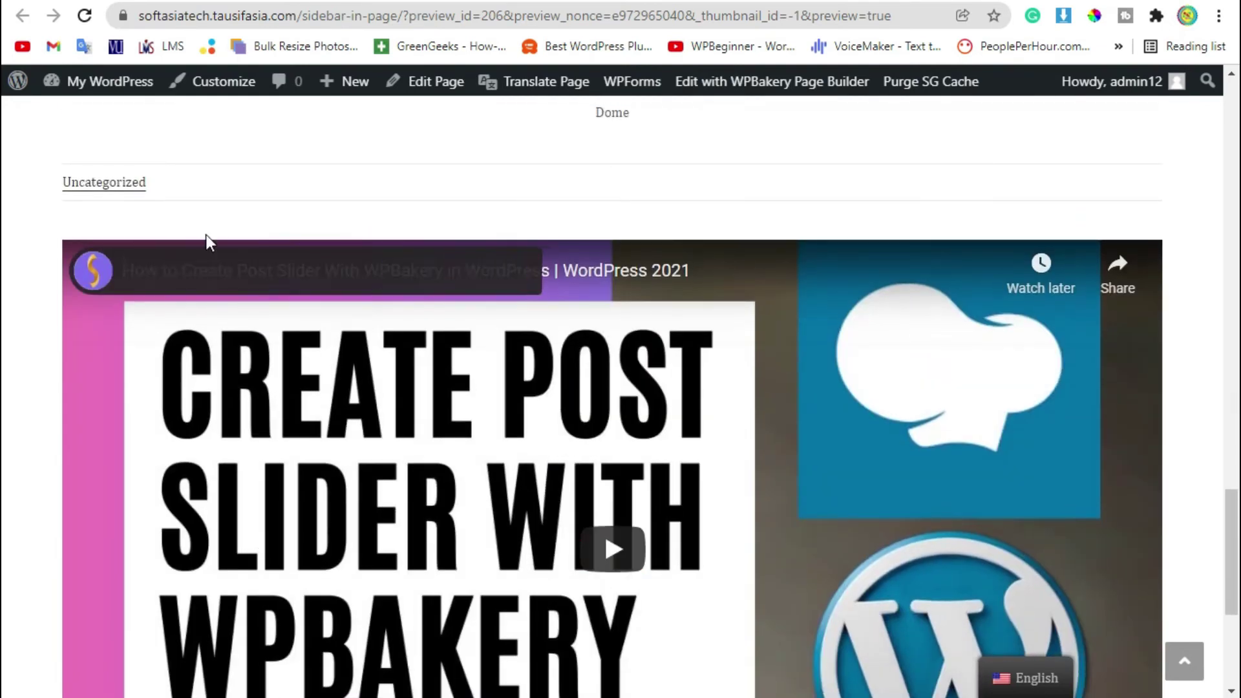
pyautogui.moveTo(162, 187); pyautogui.dragTo(14, 187)
pyautogui.scroll(-4, 569, 275)
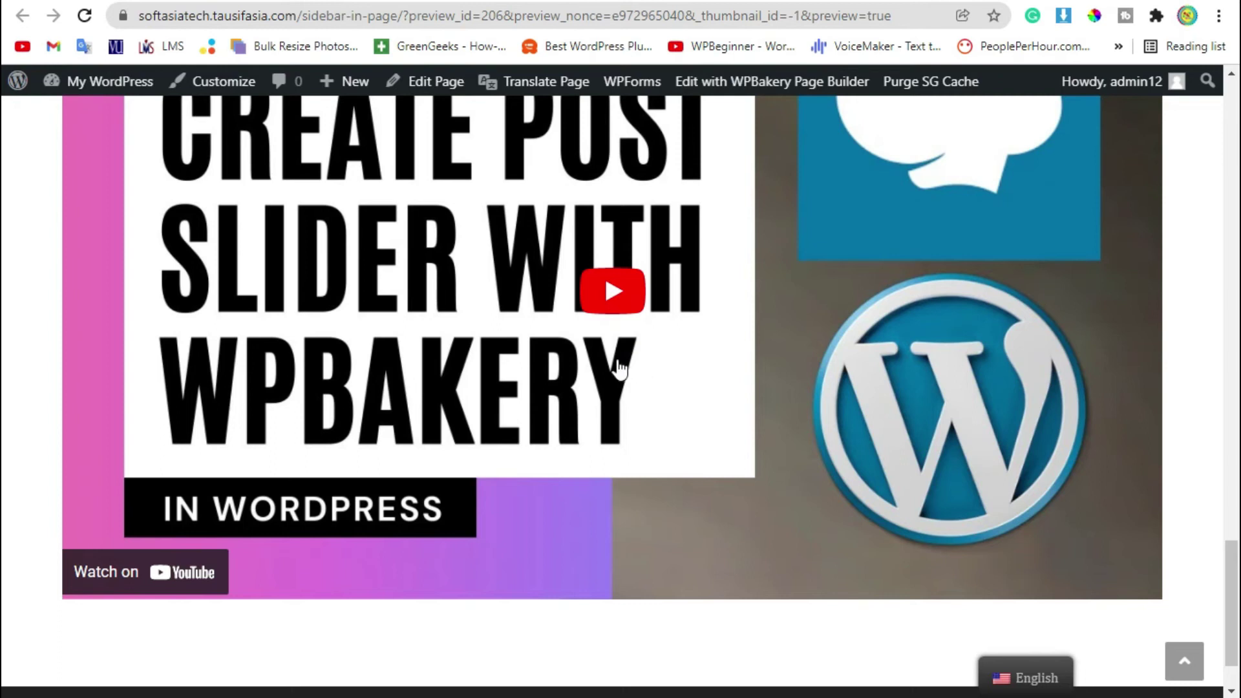
pyautogui.scroll(-2, 691, 417)
pyautogui.scroll(20, 641, 390)
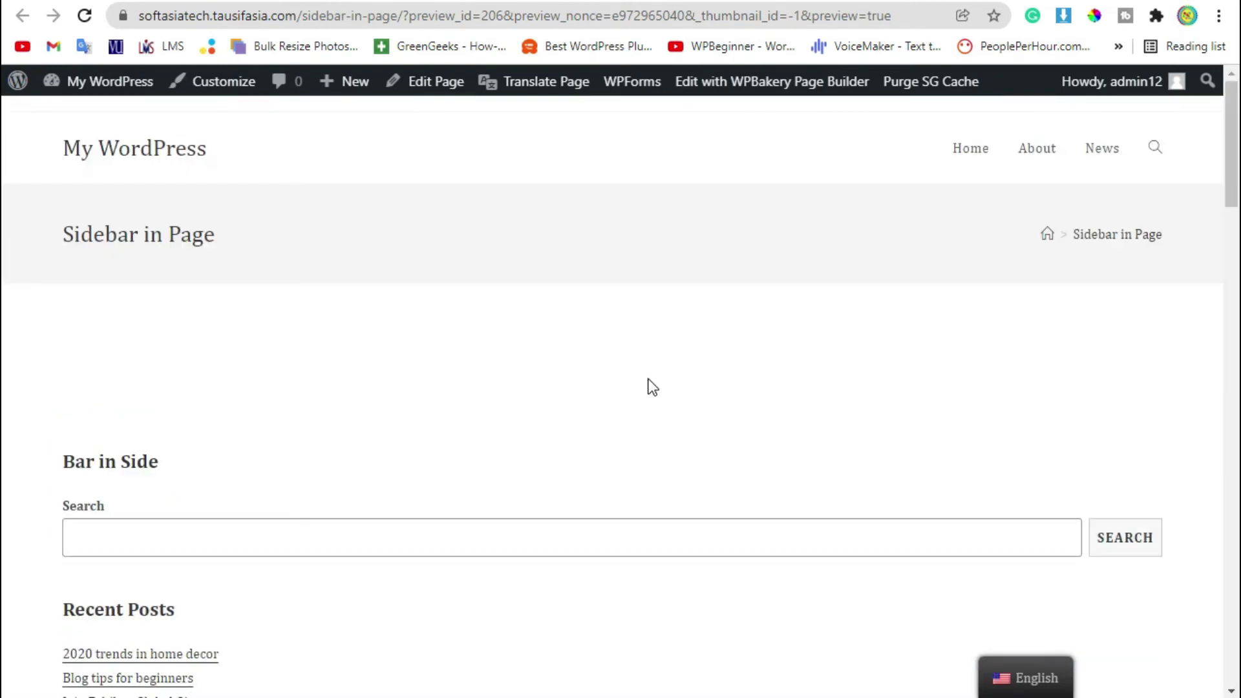
pyautogui.scroll(-2, 650, 386)
pyautogui.moveTo(51, 333); pyautogui.dragTo(441, 471)
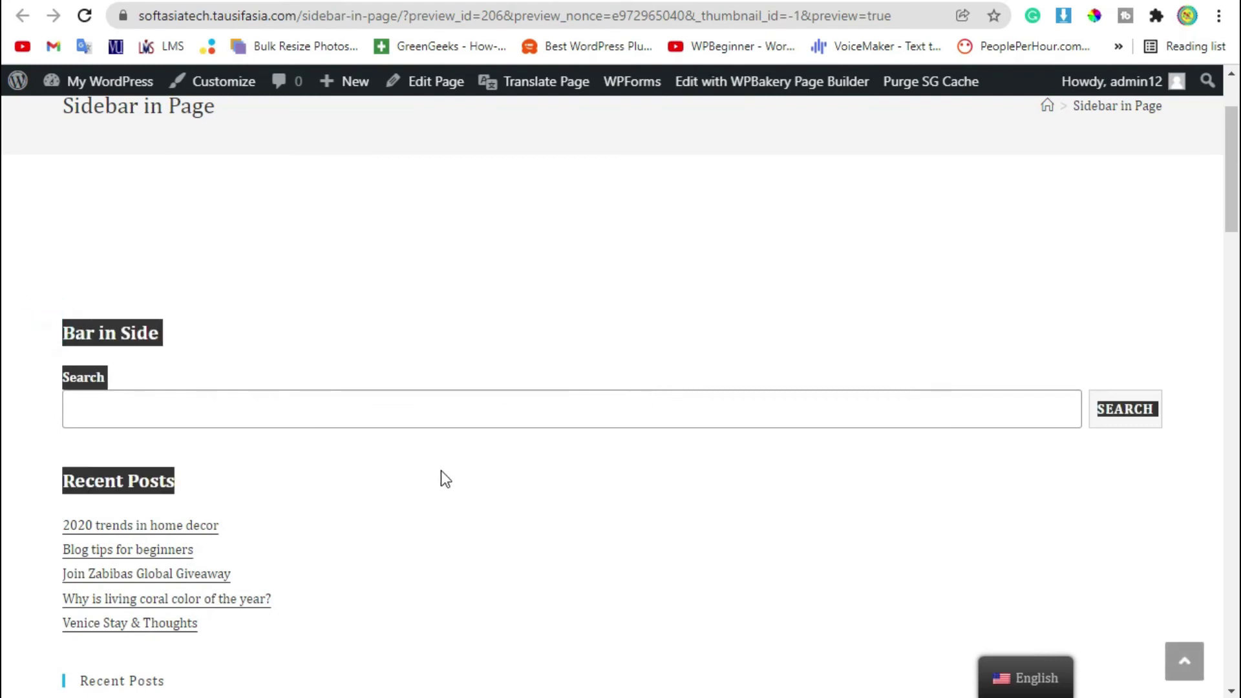
pyautogui.scroll(-10, 444, 467)
pyautogui.scroll(-8, 450, 476)
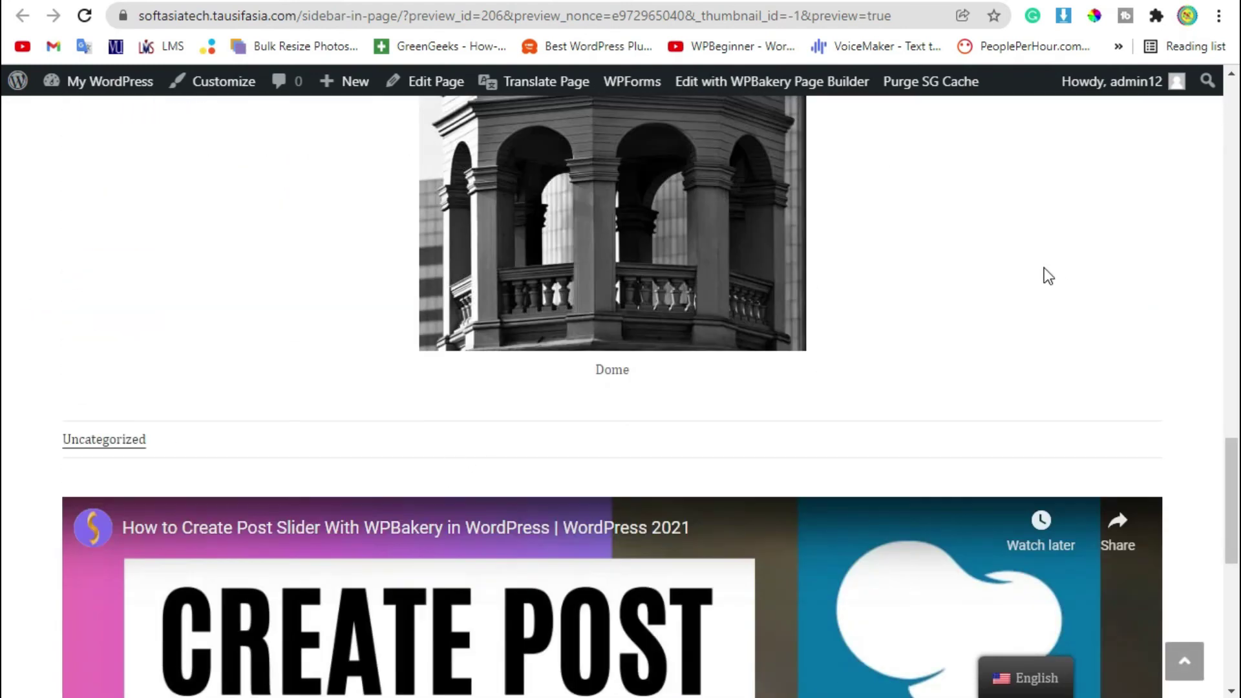
pyautogui.scroll(-6, 818, 363)
pyautogui.scroll(-3, 818, 363)
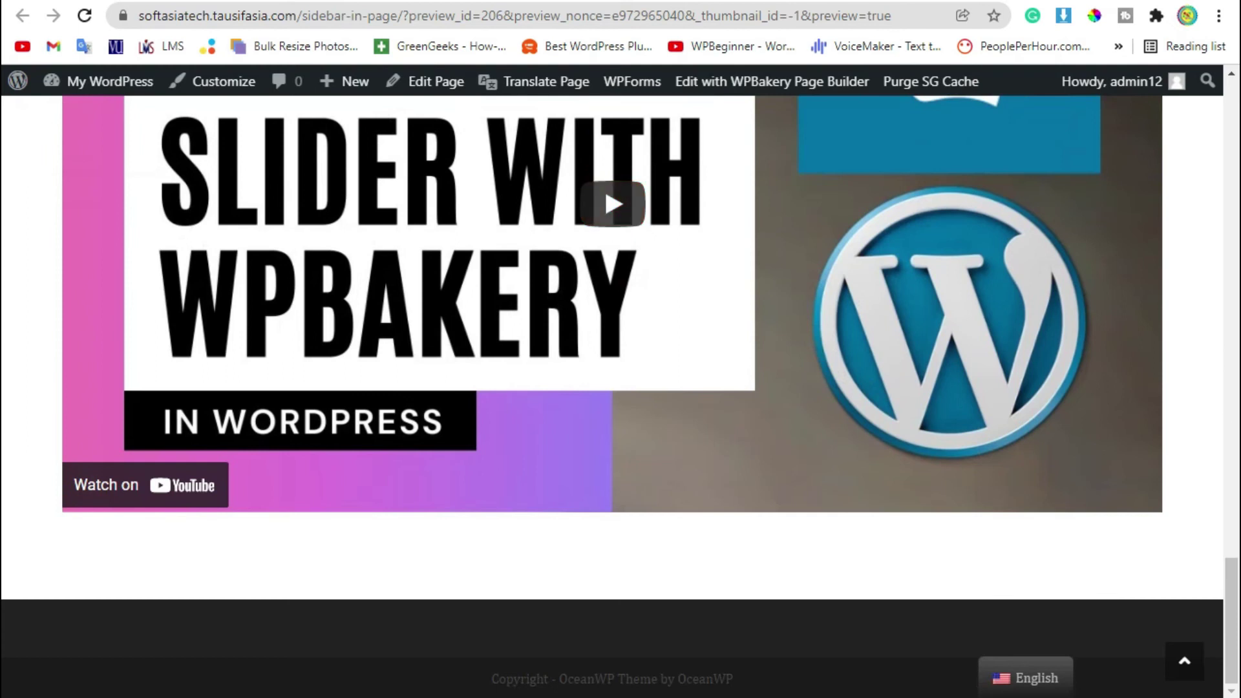
pyautogui.hotkey('ctrl', 'w')
# Split the row into 1/3+1/3+1/3 columns, put the sidebar in the middle, and update the page
pyautogui.scroll(-4, 591, 343)
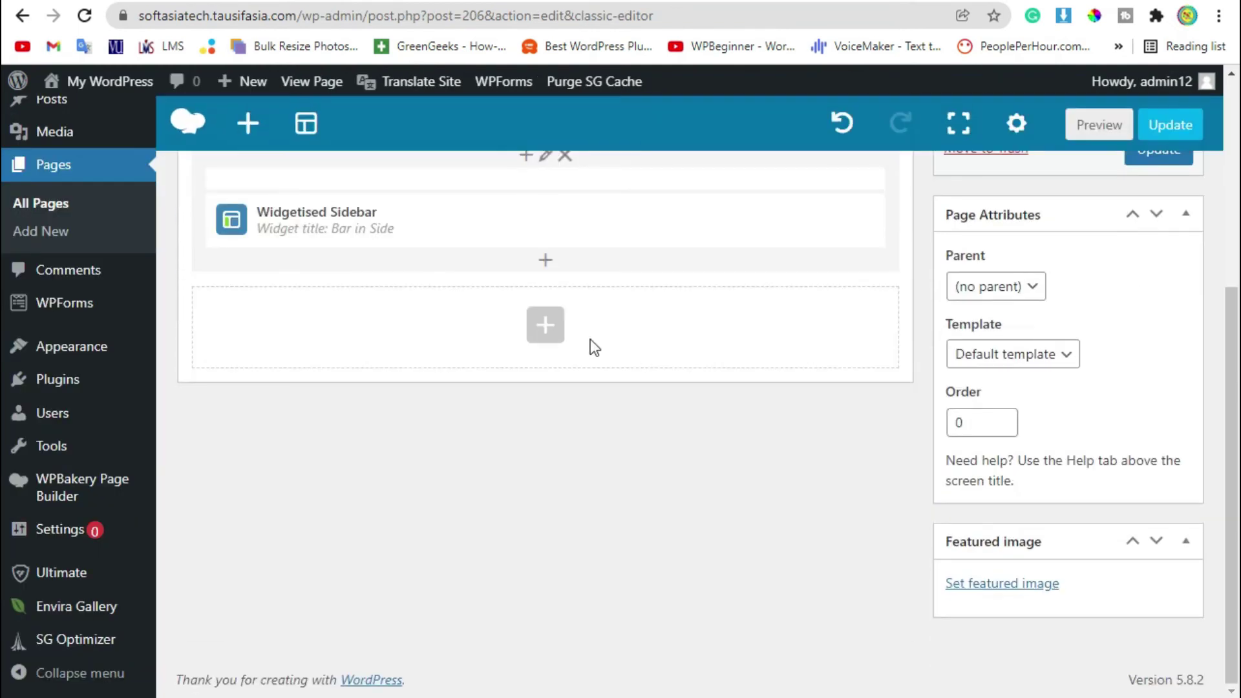
pyautogui.scroll(5, 263, 240)
pyautogui.moveTo(255, 456)
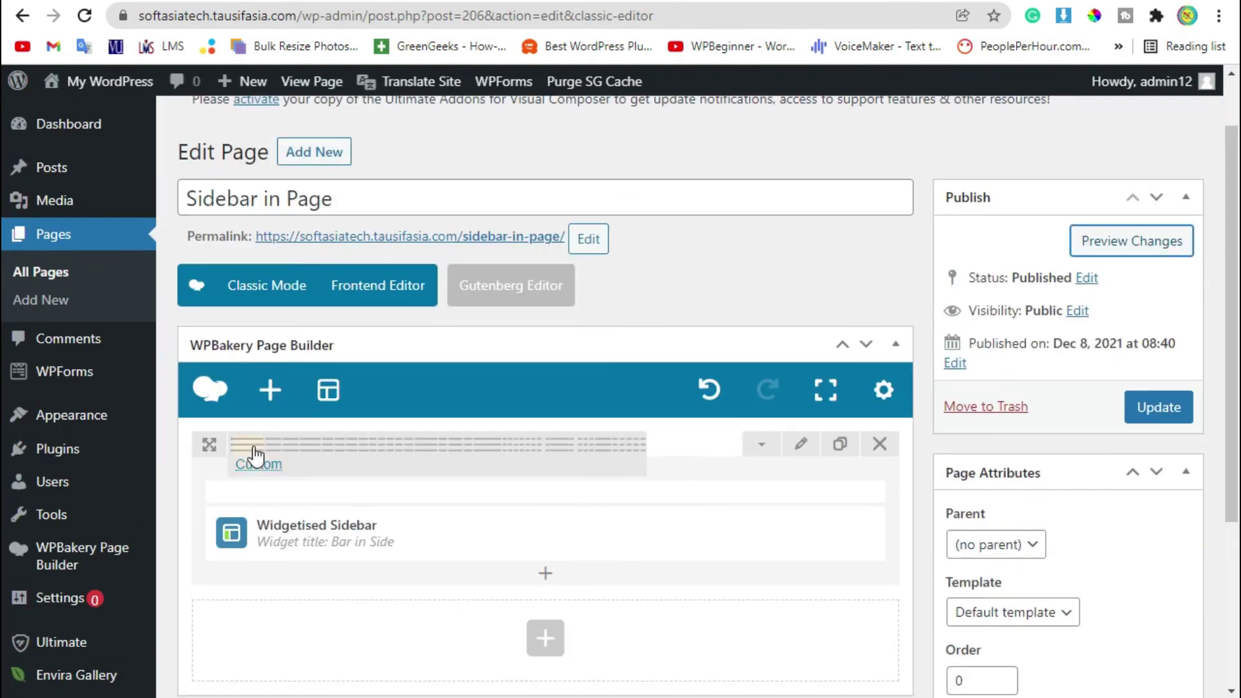
pyautogui.click(342, 447)
pyautogui.moveTo(284, 527)
pyautogui.mouseDown()
pyautogui.moveTo(236, 543)
pyautogui.moveTo(449, 521)
pyautogui.mouseUp()
pyautogui.click(1158, 410)
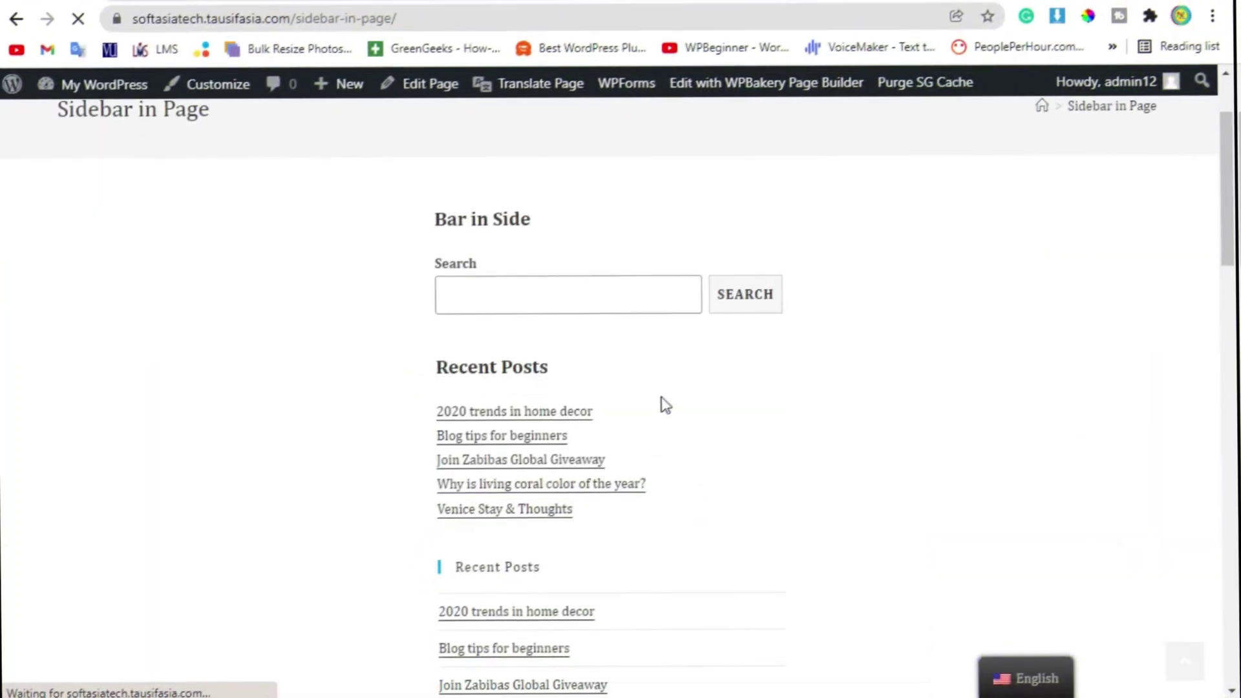
pyautogui.moveTo(408, 213); pyautogui.dragTo(692, 453)
pyautogui.scroll(-10, 646, 401)
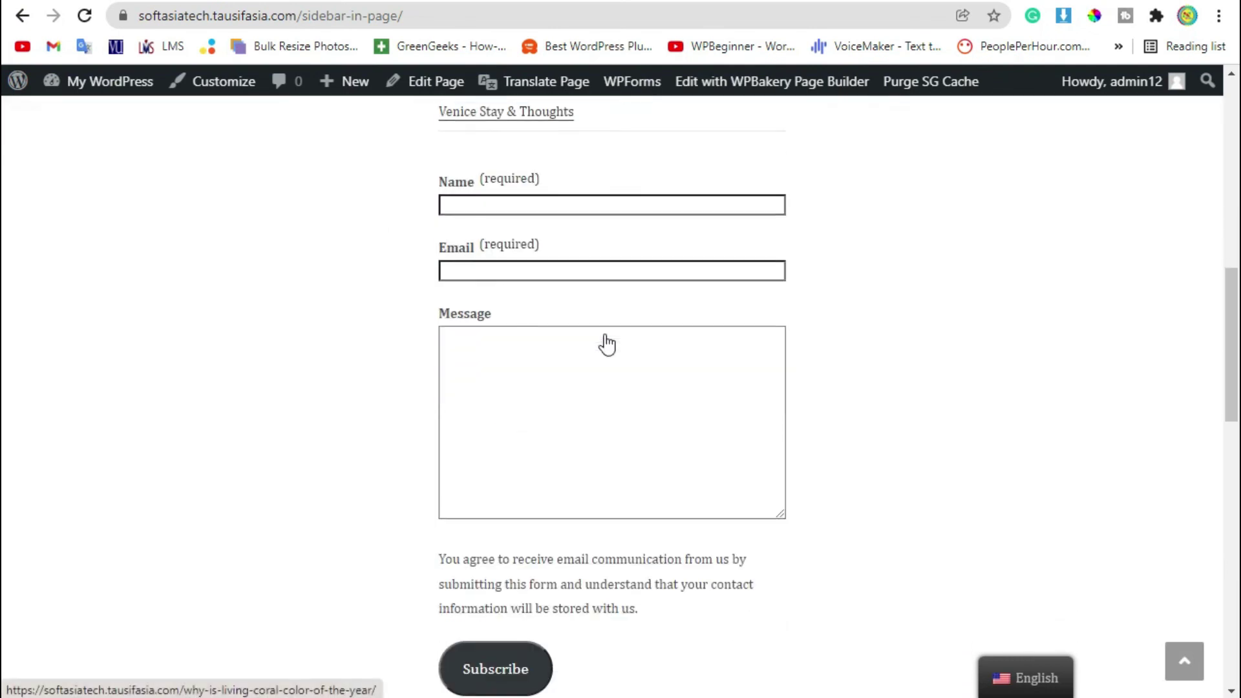
pyautogui.scroll(-15, 384, 254)
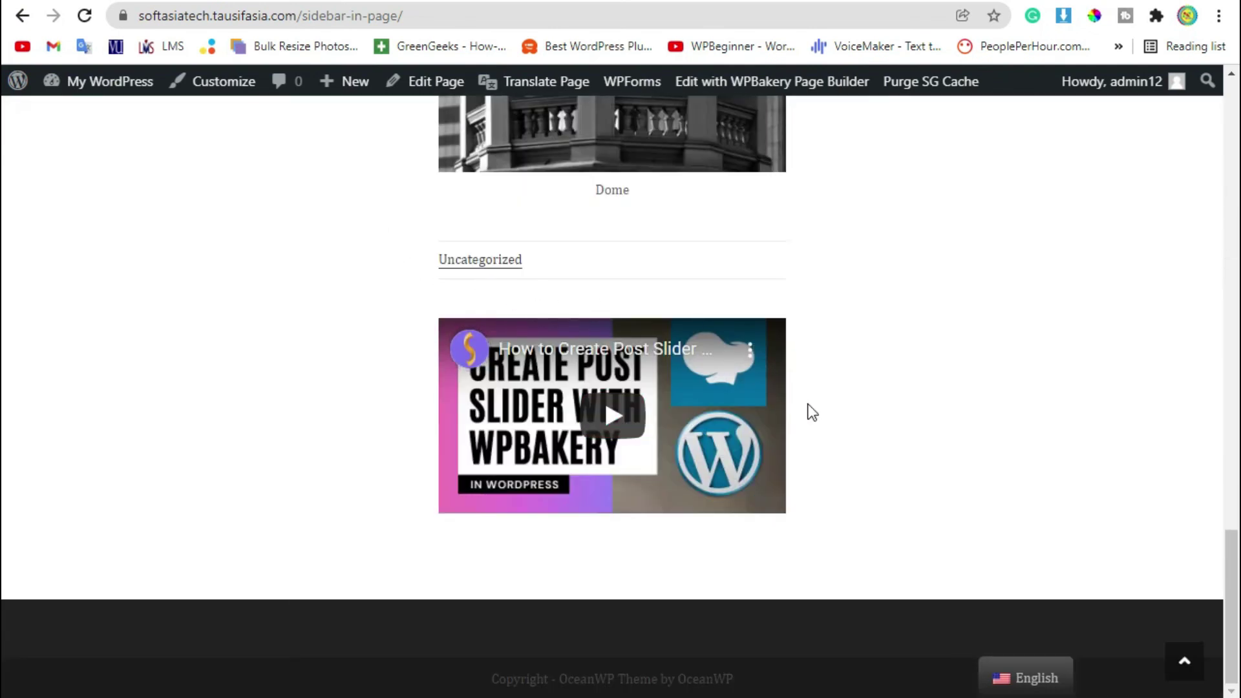
pyautogui.scroll(20, 810, 407)
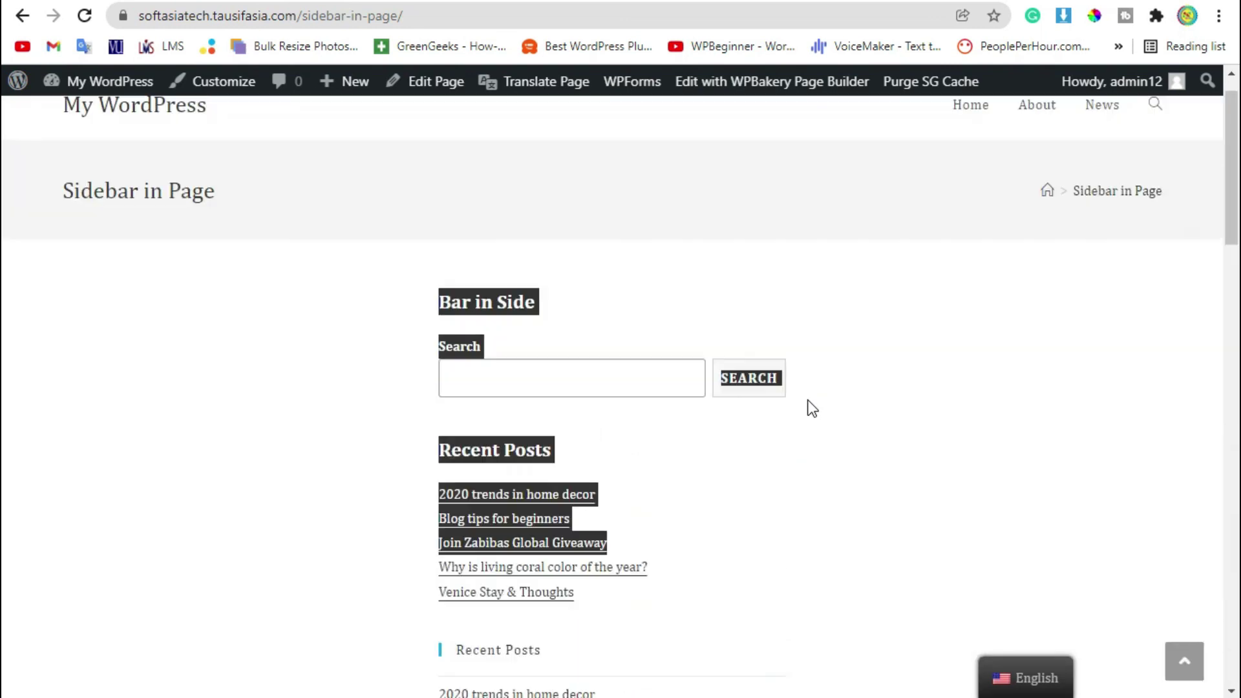
pyautogui.scroll(1, 802, 388)
pyautogui.click(567, 338)
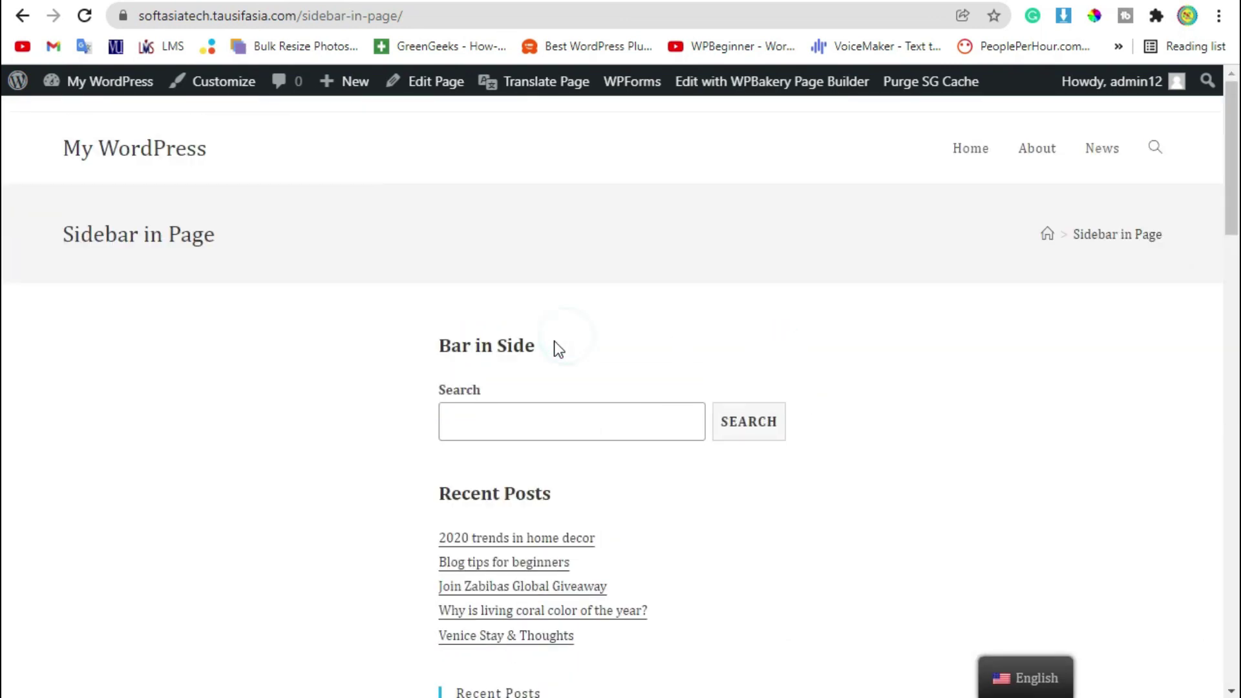